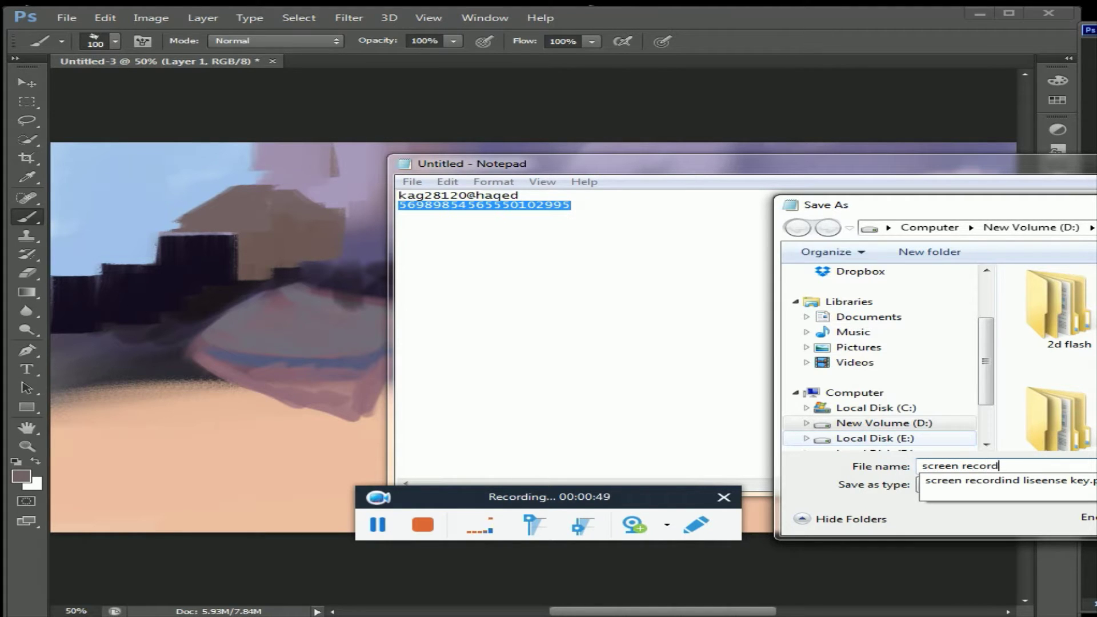
Step: Save the open Notepad note under the entered file name, close it, and hide the recorder's control bar
{"action": "key", "text": "Return"}
{"action": "left_click", "coordinate": [1047, 232]}
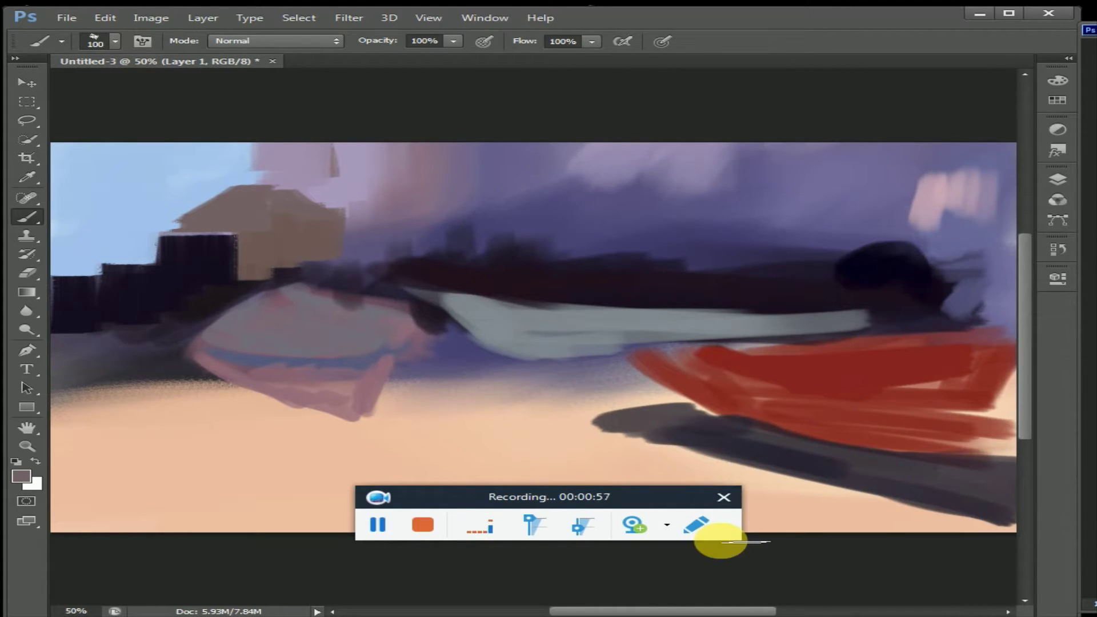
{"action": "left_click", "coordinate": [485, 506]}
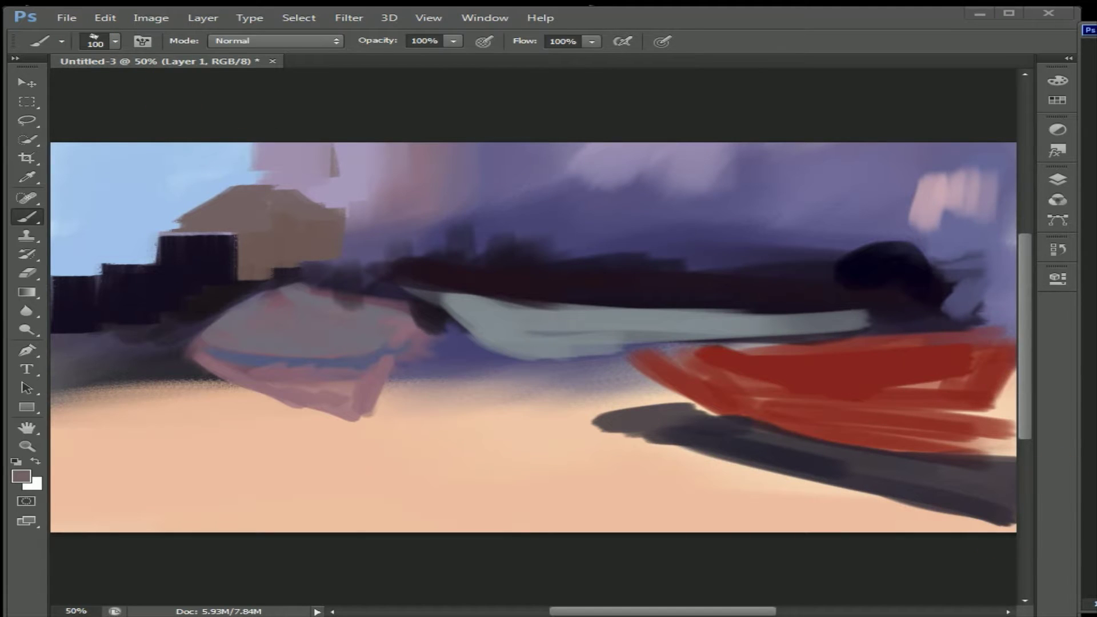
Step: Extend the light sand below the middle boat and paint a dark brown shadow directly under its hull
{"action": "left_click", "coordinate": [624, 392], "text": "alt"}
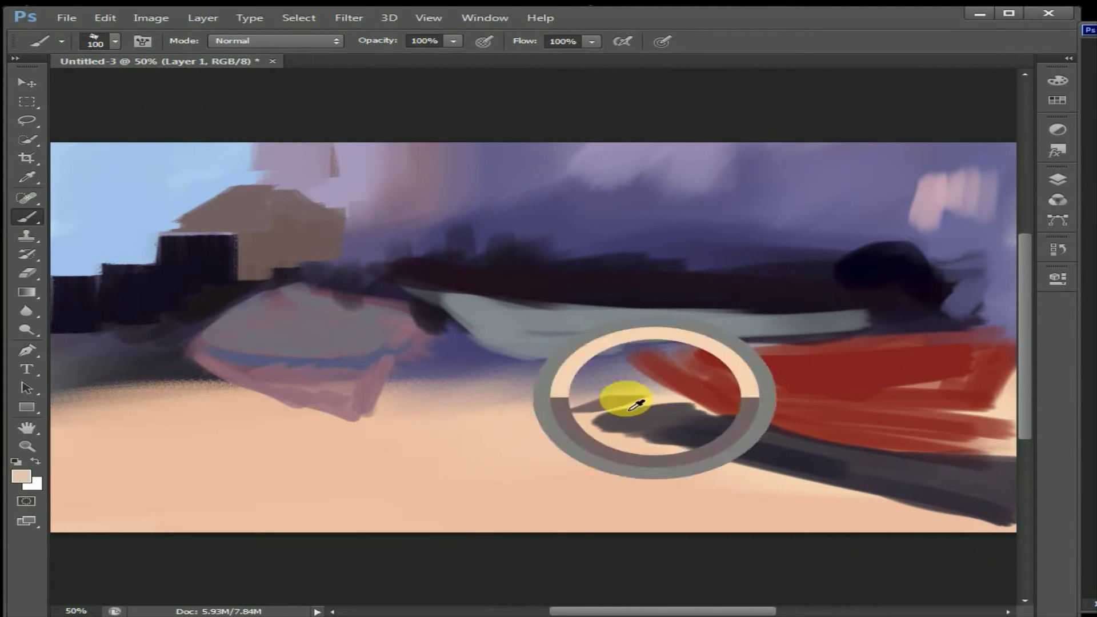
{"action": "left_click_drag", "start_coordinate": [634, 399], "coordinate": [580, 400]}
{"action": "mouse_move", "coordinate": [496, 391]}
{"action": "left_mouse_down"}
{"action": "mouse_move", "coordinate": [493, 416]}
{"action": "mouse_move", "coordinate": [627, 380]}
{"action": "mouse_move", "coordinate": [429, 401]}
{"action": "left_mouse_up"}
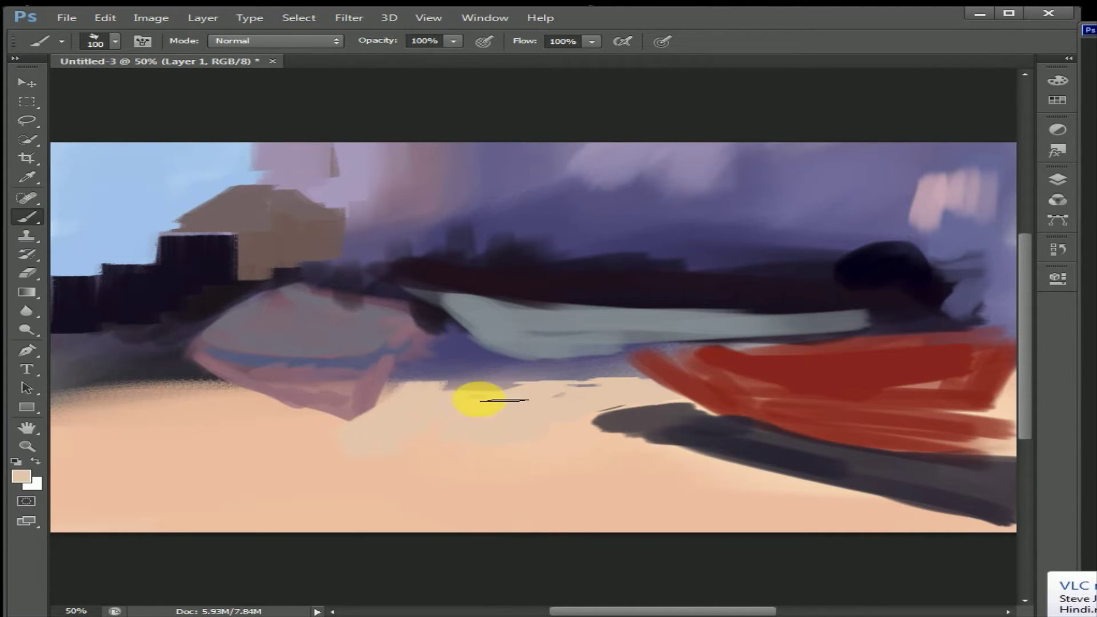
{"action": "left_click", "coordinate": [457, 345], "text": "alt"}
{"action": "left_click_drag", "start_coordinate": [445, 360], "coordinate": [616, 362]}
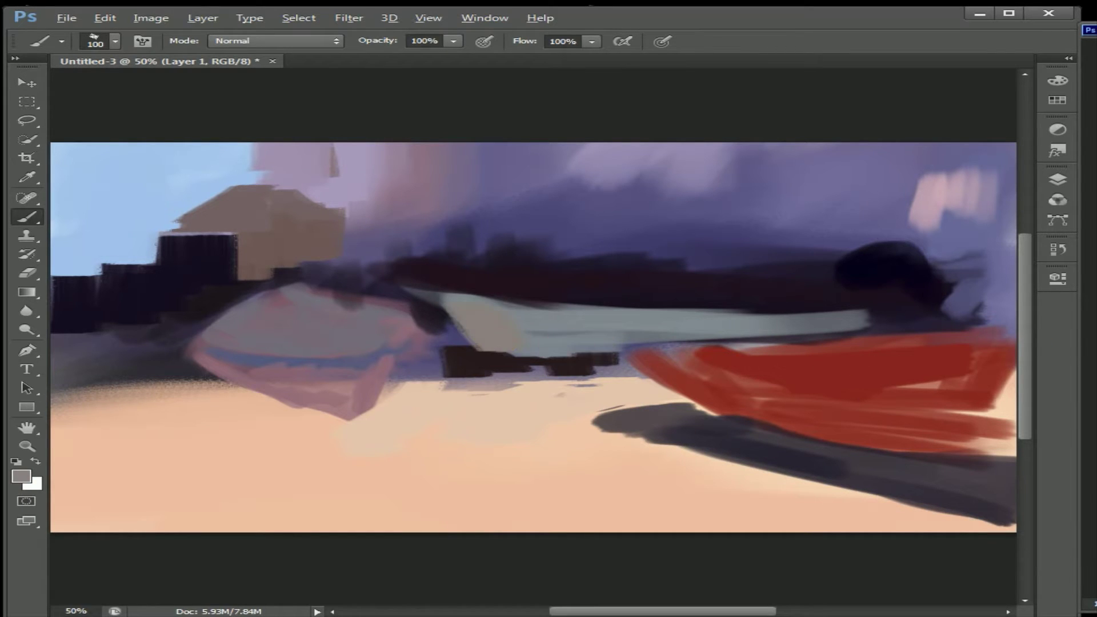
Step: Repaint the red boat's hull in darker red and block in dark brown patches along its underside
{"action": "left_click", "coordinate": [903, 425], "text": "alt"}
{"action": "left_click_drag", "start_coordinate": [891, 400], "coordinate": [978, 420]}
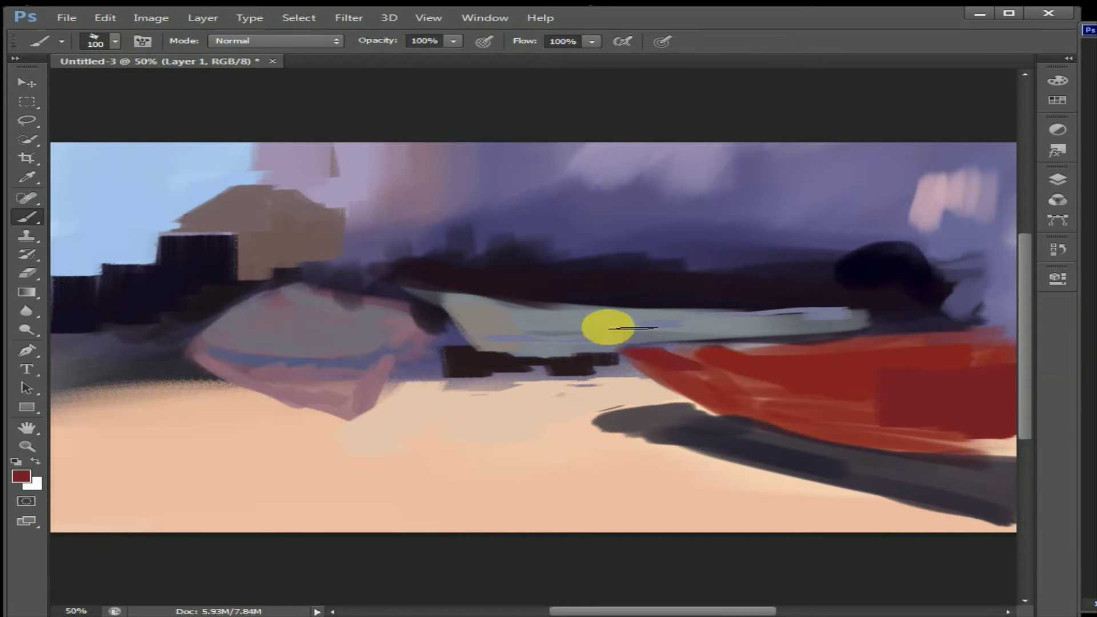
{"action": "left_click_drag", "start_coordinate": [613, 335], "coordinate": [864, 421]}
{"action": "left_click", "coordinate": [899, 445], "text": "alt"}
{"action": "left_click_drag", "start_coordinate": [971, 451], "coordinate": [748, 408]}
Step: Block in broad, flat pinkish patches across the foreground sand, varying the brush
{"action": "right_click", "coordinate": [421, 434]}
{"action": "left_click_drag", "start_coordinate": [380, 521], "coordinate": [282, 526]}
{"action": "right_click", "coordinate": [495, 434]}
{"action": "left_click", "coordinate": [666, 557]}
{"action": "mouse_move", "coordinate": [331, 491]}
{"action": "left_mouse_down"}
{"action": "mouse_move", "coordinate": [491, 506]}
{"action": "mouse_move", "coordinate": [526, 492]}
{"action": "left_mouse_up"}
{"action": "left_click_drag", "start_coordinate": [336, 465], "coordinate": [194, 474]}
{"action": "right_click", "coordinate": [400, 403]}
{"action": "left_click_drag", "start_coordinate": [373, 465], "coordinate": [644, 499]}
{"action": "right_click", "coordinate": [505, 434]}
{"action": "left_click", "coordinate": [647, 583]}
{"action": "left_click", "coordinate": [453, 440]}
{"action": "left_click_drag", "start_coordinate": [538, 470], "coordinate": [605, 521]}
{"action": "right_click", "coordinate": [439, 390]}
{"action": "left_click", "coordinate": [896, 502]}
{"action": "right_click", "coordinate": [466, 432]}
{"action": "left_click", "coordinate": [565, 539]}
Step: Paint a light grey band along the red boat's upper edge and small light grey strokes around the dark shrub, using a 30 px brush
{"action": "mouse_move", "coordinate": [597, 330]}
{"action": "left_mouse_down"}
{"action": "mouse_move", "coordinate": [766, 360]}
{"action": "mouse_move", "coordinate": [1014, 342]}
{"action": "left_mouse_up"}
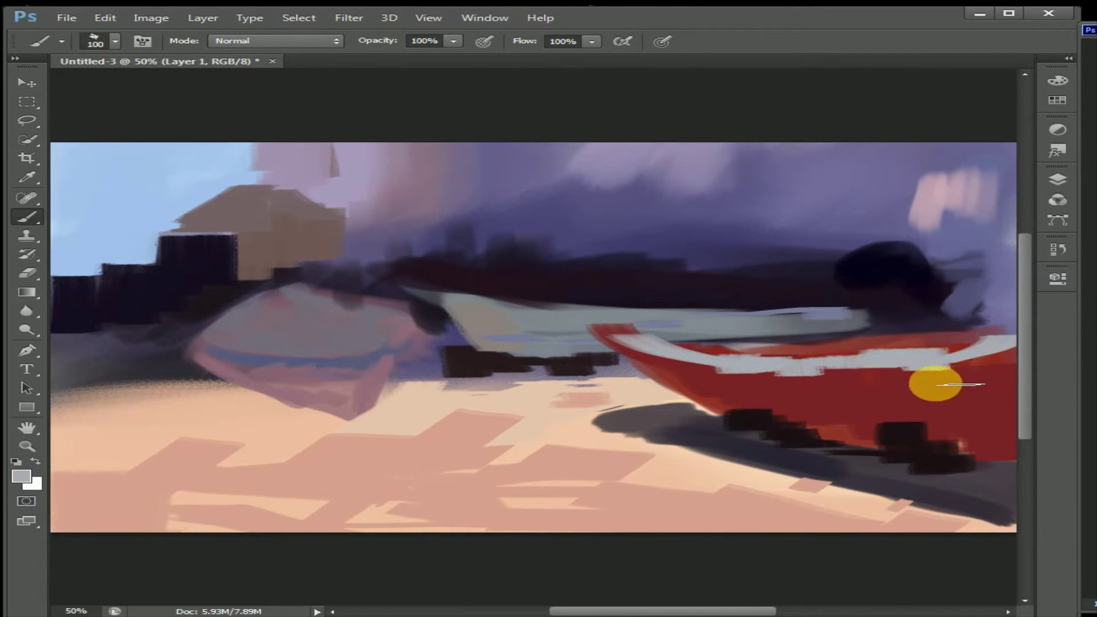
{"action": "left_click_drag", "start_coordinate": [935, 310], "coordinate": [901, 309]}
{"action": "left_click_drag", "start_coordinate": [855, 282], "coordinate": [807, 281]}
{"action": "right_click", "coordinate": [1013, 246]}
{"action": "left_click_drag", "start_coordinate": [1013, 279], "coordinate": [1010, 285]}
{"action": "key", "text": "Return"}
{"action": "left_click", "coordinate": [979, 12]}
{"action": "key", "text": "super"}
{"action": "left_click", "coordinate": [374, 399]}
{"action": "scroll", "coordinate": [742, 343], "scroll_direction": "down", "scroll_amount": 5}
{"action": "left_click", "coordinate": [958, 543]}
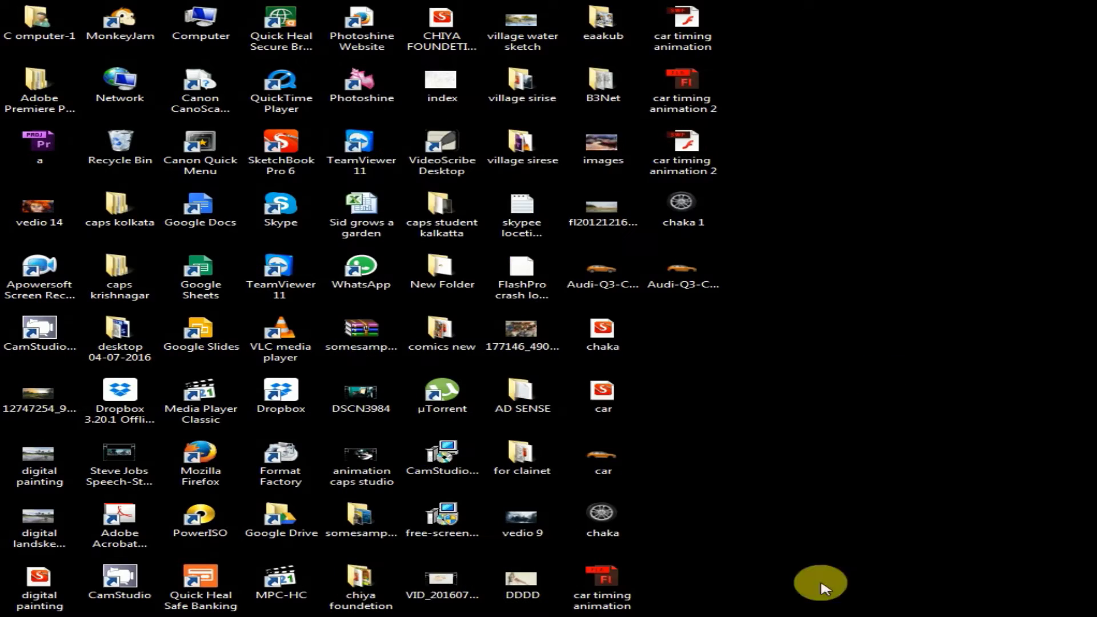
{"action": "left_click", "coordinate": [232, 612]}
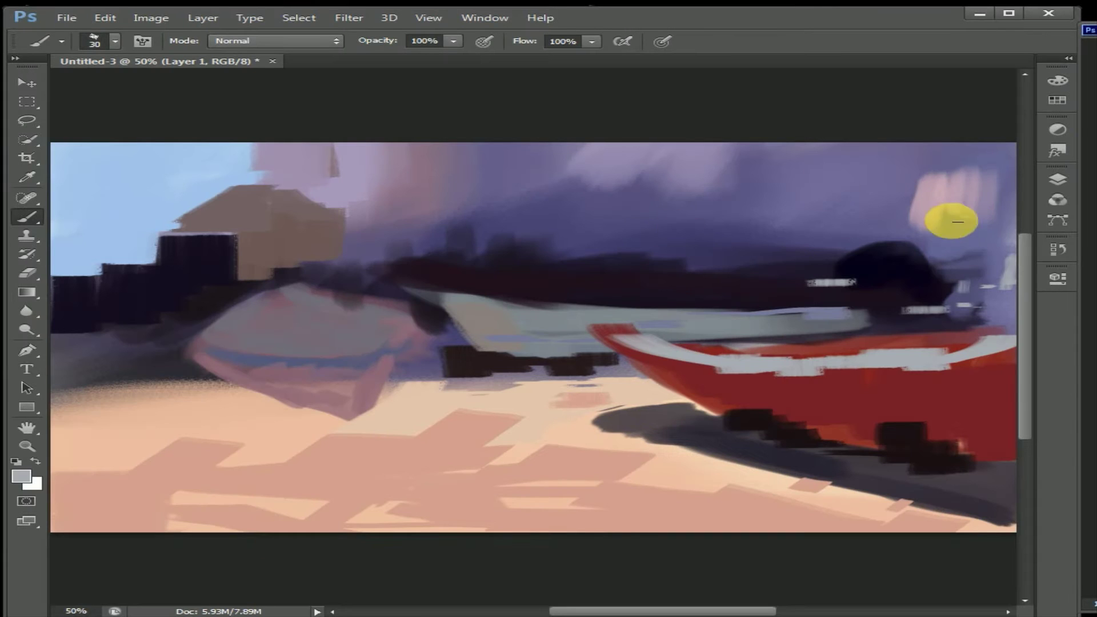
Step: Paint light grey patches over the far-right sky and dark blocks beside the shrub with a 79 px brush
{"action": "right_click", "coordinate": [930, 205]}
{"action": "mouse_move", "coordinate": [920, 169]}
{"action": "left_mouse_down"}
{"action": "mouse_move", "coordinate": [971, 262]}
{"action": "mouse_move", "coordinate": [951, 291]}
{"action": "left_mouse_up"}
{"action": "left_click", "coordinate": [971, 262], "text": "alt"}
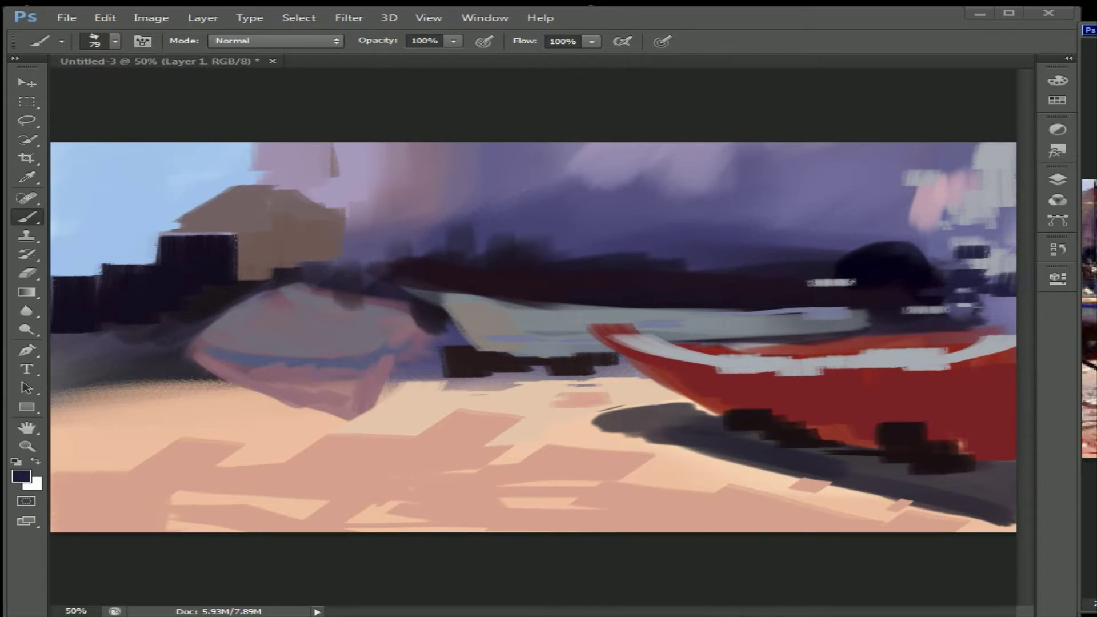
{"action": "left_click", "coordinate": [783, 276], "text": "alt"}
{"action": "left_click_drag", "start_coordinate": [782, 276], "coordinate": [749, 300]}
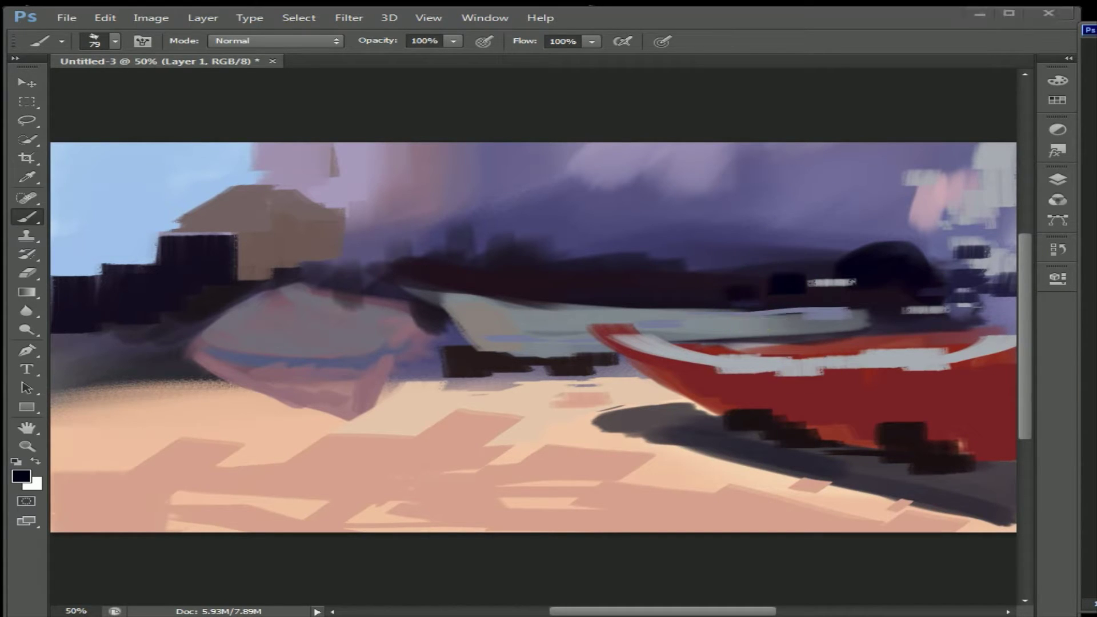
Step: Paint peach highlights along the red boat's rim and dark plum and blue shapes behind it
{"action": "left_click", "coordinate": [971, 354], "text": "alt"}
{"action": "mouse_move", "coordinate": [585, 328]}
{"action": "left_mouse_down"}
{"action": "mouse_move", "coordinate": [815, 360]}
{"action": "mouse_move", "coordinate": [913, 345]}
{"action": "left_mouse_up"}
{"action": "left_click", "coordinate": [826, 332], "text": "alt"}
{"action": "left_click_drag", "start_coordinate": [755, 322], "coordinate": [865, 327]}
{"action": "mouse_move", "coordinate": [980, 322]}
{"action": "left_mouse_down"}
{"action": "mouse_move", "coordinate": [892, 313]}
{"action": "mouse_move", "coordinate": [869, 293]}
{"action": "left_mouse_up"}
Step: Darken the tip of the red boat's shadow and draw thin dark rope lines on the sand with a 20 px brush
{"action": "left_click", "coordinate": [996, 403], "text": "alt"}
{"action": "mouse_move", "coordinate": [606, 417]}
{"action": "left_mouse_down"}
{"action": "mouse_move", "coordinate": [656, 409]}
{"action": "mouse_move", "coordinate": [714, 428]}
{"action": "mouse_move", "coordinate": [656, 408]}
{"action": "left_mouse_up"}
{"action": "right_click", "coordinate": [623, 382]}
{"action": "key", "text": "Return"}
{"action": "left_click_drag", "start_coordinate": [694, 456], "coordinate": [572, 440]}
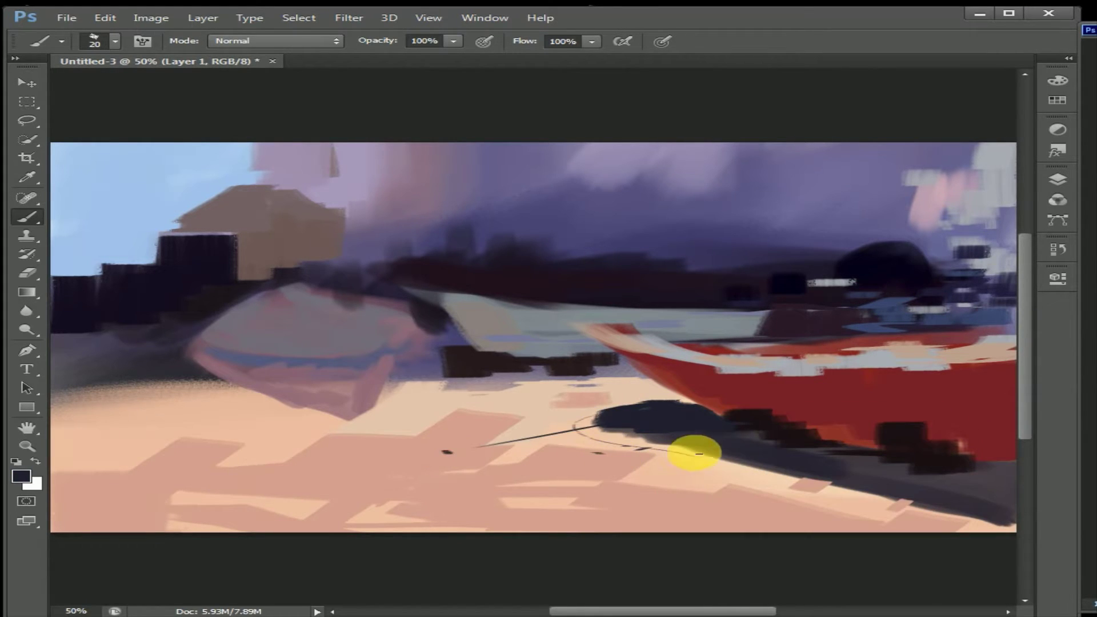
Step: Paint a small dark reddish-brown anchor shape on the lower edge of the red boat's shadow with a 45 px brush
{"action": "right_click", "coordinate": [891, 434]}
{"action": "left_click_drag", "start_coordinate": [936, 451], "coordinate": [947, 457]}
{"action": "key", "text": "Return"}
{"action": "left_click_drag", "start_coordinate": [936, 496], "coordinate": [853, 510]}
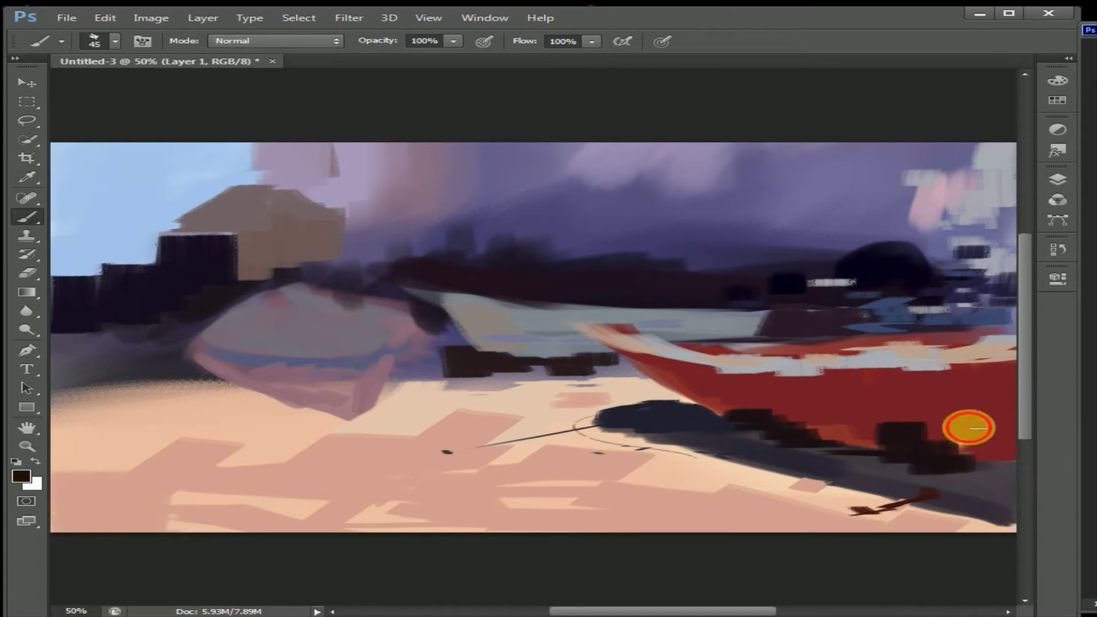
Step: Darken the underside of the red boat's hull in brown with a 110 px brush and rework its edge with sampled dark red
{"action": "right_click", "coordinate": [968, 428]}
{"action": "left_click_drag", "start_coordinate": [965, 446], "coordinate": [979, 448]}
{"action": "key", "text": "Return"}
{"action": "left_click_drag", "start_coordinate": [982, 399], "coordinate": [999, 480]}
{"action": "left_click", "coordinate": [917, 431], "text": "alt"}
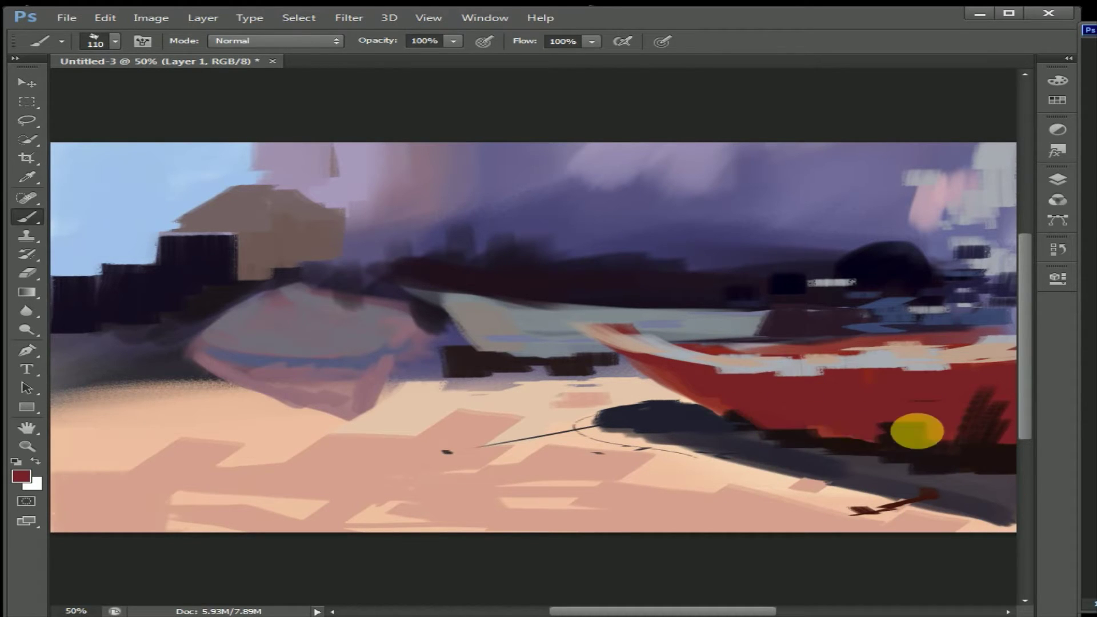
{"action": "left_click_drag", "start_coordinate": [914, 437], "coordinate": [800, 440]}
{"action": "left_click", "coordinate": [950, 428], "text": "alt"}
{"action": "left_click_drag", "start_coordinate": [950, 428], "coordinate": [994, 434]}
Step: Paint light blue, tan and black details inside the red boat with a 37 px brush
{"action": "left_click", "coordinate": [795, 330], "text": "alt"}
{"action": "right_click", "coordinate": [795, 331]}
{"action": "left_click_drag", "start_coordinate": [846, 349], "coordinate": [811, 349]}
{"action": "key", "text": "Return"}
{"action": "left_click_drag", "start_coordinate": [845, 350], "coordinate": [731, 336]}
{"action": "left_click_drag", "start_coordinate": [641, 346], "coordinate": [709, 341]}
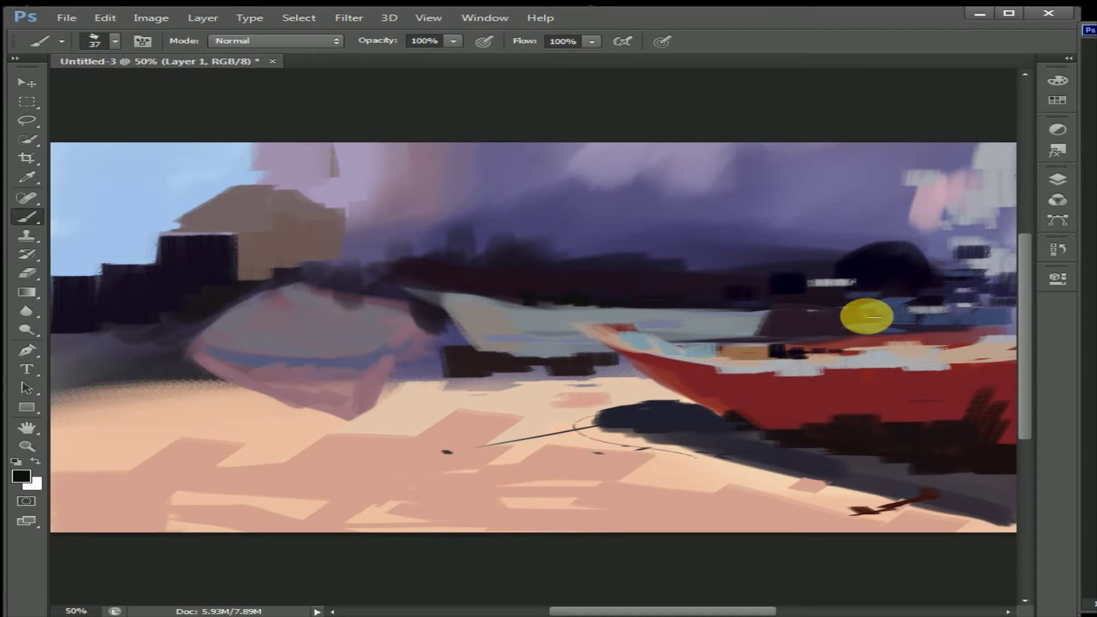
Step: Add small light grey flecks above the middle boat and draw a tall, thin grey mast over the red boat
{"action": "left_click", "coordinate": [721, 297], "text": "alt"}
{"action": "left_click_drag", "start_coordinate": [702, 301], "coordinate": [742, 302]}
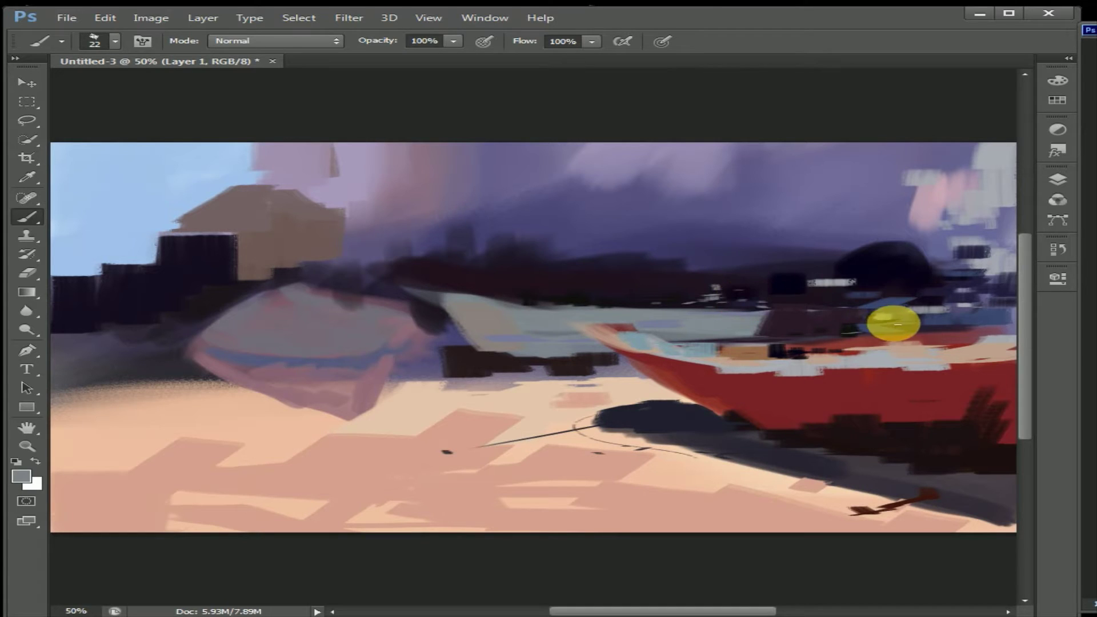
{"action": "right_click", "coordinate": [942, 200]}
{"action": "left_click_drag", "start_coordinate": [926, 171], "coordinate": [929, 338]}
Step: Paint thin cream lines along the middle grey boat's hull
{"action": "left_click", "coordinate": [539, 404], "text": "alt"}
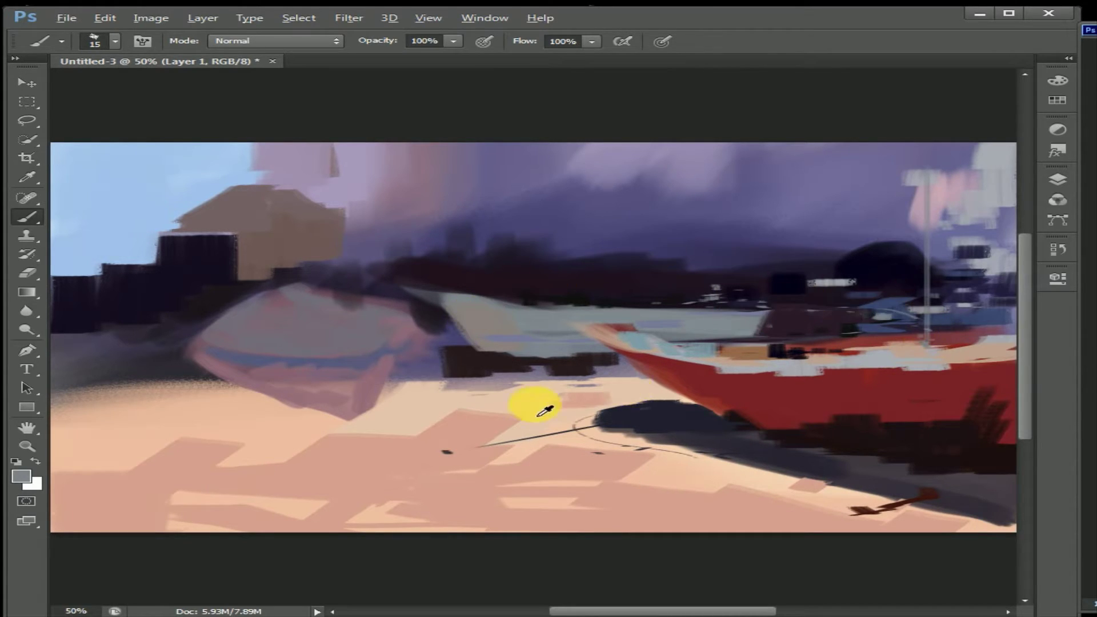
{"action": "right_click", "coordinate": [445, 294]}
{"action": "left_click", "coordinate": [445, 297]}
{"action": "left_click_drag", "start_coordinate": [448, 305], "coordinate": [754, 324]}
{"action": "right_click", "coordinate": [495, 335]}
{"action": "mouse_move", "coordinate": [629, 334]}
{"action": "left_mouse_down"}
{"action": "mouse_move", "coordinate": [666, 335]}
{"action": "mouse_move", "coordinate": [563, 349]}
{"action": "left_mouse_up"}
{"action": "key", "text": "Return"}
Step: Choose an off-white foreground colour and add highlights to the middle boat's bow with a 30 px brush
{"action": "left_click", "coordinate": [21, 475]}
{"action": "left_click", "coordinate": [505, 169]}
{"action": "left_click", "coordinate": [980, 153]}
{"action": "right_click", "coordinate": [557, 407]}
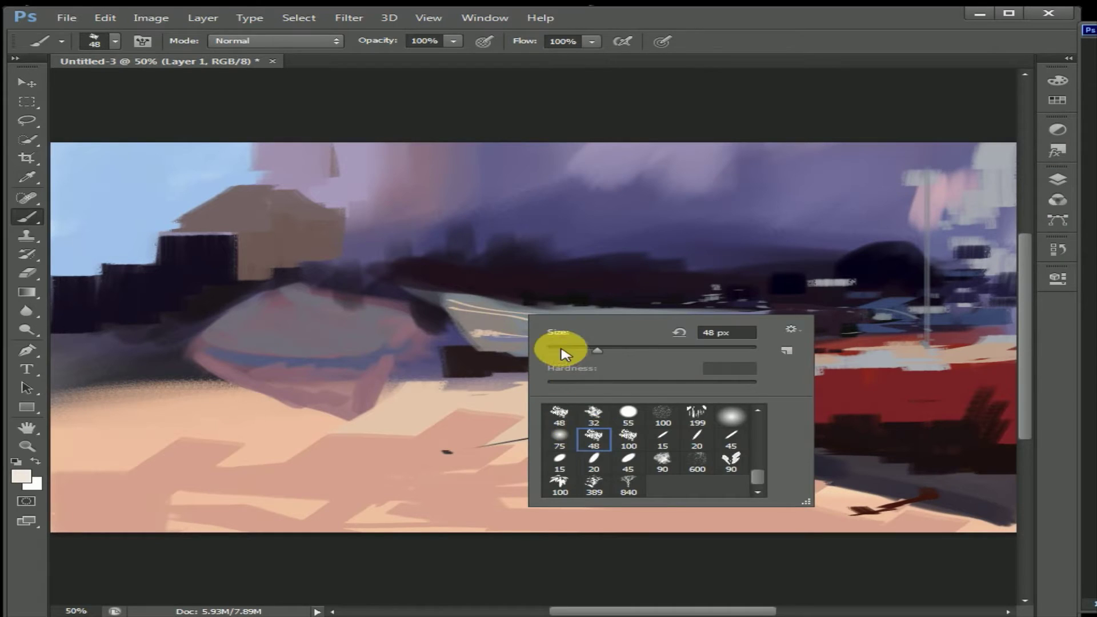
{"action": "key", "text": "Return"}
{"action": "right_click", "coordinate": [508, 297]}
{"action": "mouse_move", "coordinate": [428, 288]}
{"action": "left_mouse_down"}
{"action": "mouse_move", "coordinate": [448, 301]}
{"action": "mouse_move", "coordinate": [520, 290]}
{"action": "left_mouse_up"}
{"action": "key", "text": "Return"}
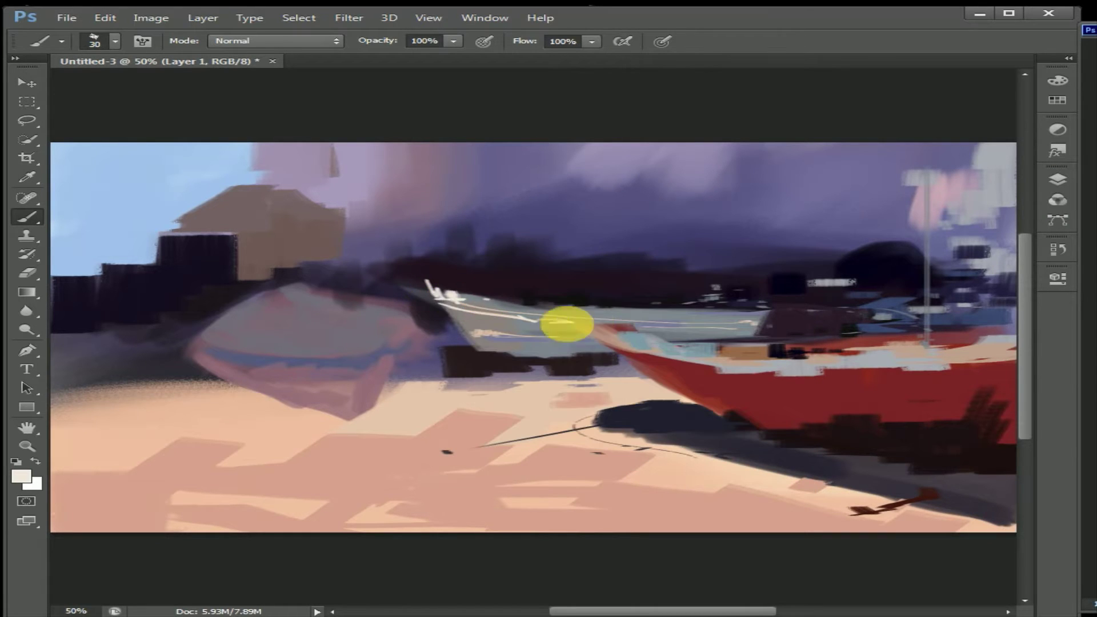
Step: Paint thin white highlights along the red boat's bow and rim, and touch up the edge with a sampled colour
{"action": "mouse_move", "coordinate": [595, 331]}
{"action": "left_mouse_down"}
{"action": "mouse_move", "coordinate": [777, 370]}
{"action": "mouse_move", "coordinate": [1031, 356]}
{"action": "mouse_move", "coordinate": [1015, 343]}
{"action": "mouse_move", "coordinate": [832, 358]}
{"action": "mouse_move", "coordinate": [720, 351]}
{"action": "mouse_move", "coordinate": [612, 339]}
{"action": "mouse_move", "coordinate": [615, 308]}
{"action": "left_mouse_up"}
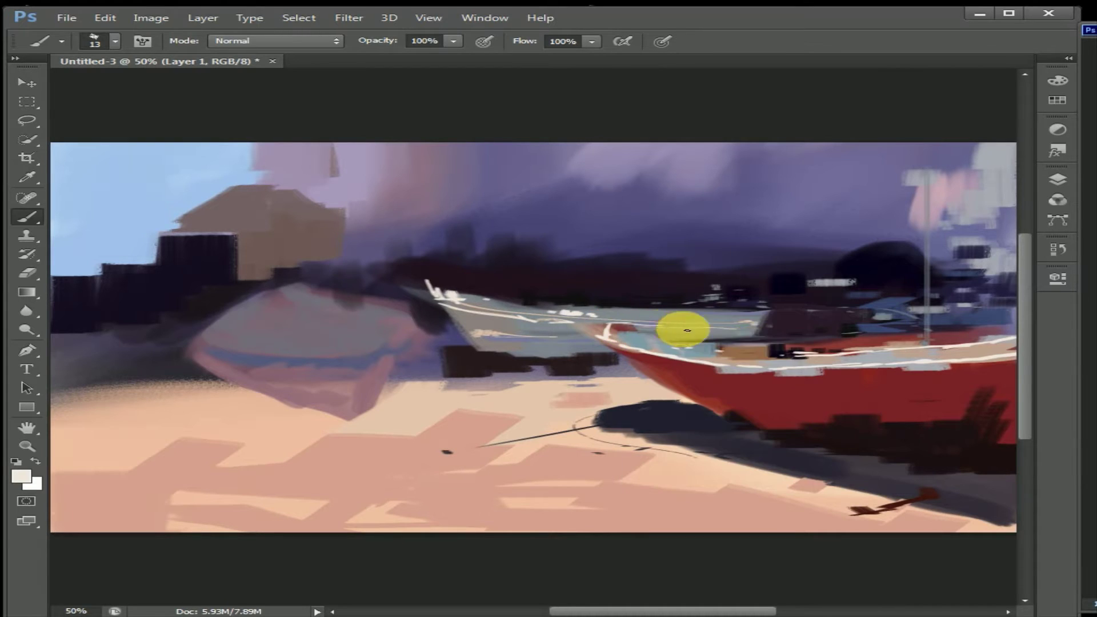
{"action": "right_click", "coordinate": [666, 301]}
{"action": "left_click_drag", "start_coordinate": [775, 330], "coordinate": [756, 330]}
{"action": "key", "text": "Return"}
{"action": "mouse_move", "coordinate": [631, 331]}
{"action": "left_mouse_down"}
{"action": "mouse_move", "coordinate": [954, 351]}
{"action": "mouse_move", "coordinate": [819, 353]}
{"action": "left_mouse_up"}
{"action": "left_click", "coordinate": [744, 361], "text": "alt"}
{"action": "mouse_move", "coordinate": [745, 363]}
{"action": "left_mouse_down"}
{"action": "mouse_move", "coordinate": [999, 355]}
{"action": "mouse_move", "coordinate": [627, 343]}
{"action": "mouse_move", "coordinate": [817, 351]}
{"action": "left_mouse_up"}
Step: Paint a black shadow beneath the left boat with the default foreground colour and rework the sand edge above it
{"action": "right_click", "coordinate": [165, 370]}
{"action": "left_click_drag", "start_coordinate": [268, 399], "coordinate": [289, 399]}
{"action": "key", "text": "Return"}
{"action": "key", "text": "d"}
{"action": "mouse_move", "coordinate": [117, 394]}
{"action": "left_mouse_down"}
{"action": "mouse_move", "coordinate": [282, 411]}
{"action": "mouse_move", "coordinate": [257, 409]}
{"action": "left_mouse_up"}
{"action": "left_click", "coordinate": [276, 436], "text": "alt"}
{"action": "mouse_move", "coordinate": [228, 368]}
{"action": "left_mouse_down"}
{"action": "mouse_move", "coordinate": [66, 372]}
{"action": "mouse_move", "coordinate": [91, 400]}
{"action": "left_mouse_up"}
Step: Refine the sand edge and the dark shadow strokes beneath the middle grey boat
{"action": "mouse_move", "coordinate": [438, 386]}
{"action": "left_mouse_down"}
{"action": "mouse_move", "coordinate": [502, 362]}
{"action": "mouse_move", "coordinate": [571, 372]}
{"action": "left_mouse_up"}
{"action": "left_click", "coordinate": [503, 360], "text": "alt"}
{"action": "left_click_drag", "start_coordinate": [503, 360], "coordinate": [571, 354]}
Step: Paint a pale pink patch between the left and middle boats and set the brush size to 53 px
{"action": "right_click", "coordinate": [434, 356]}
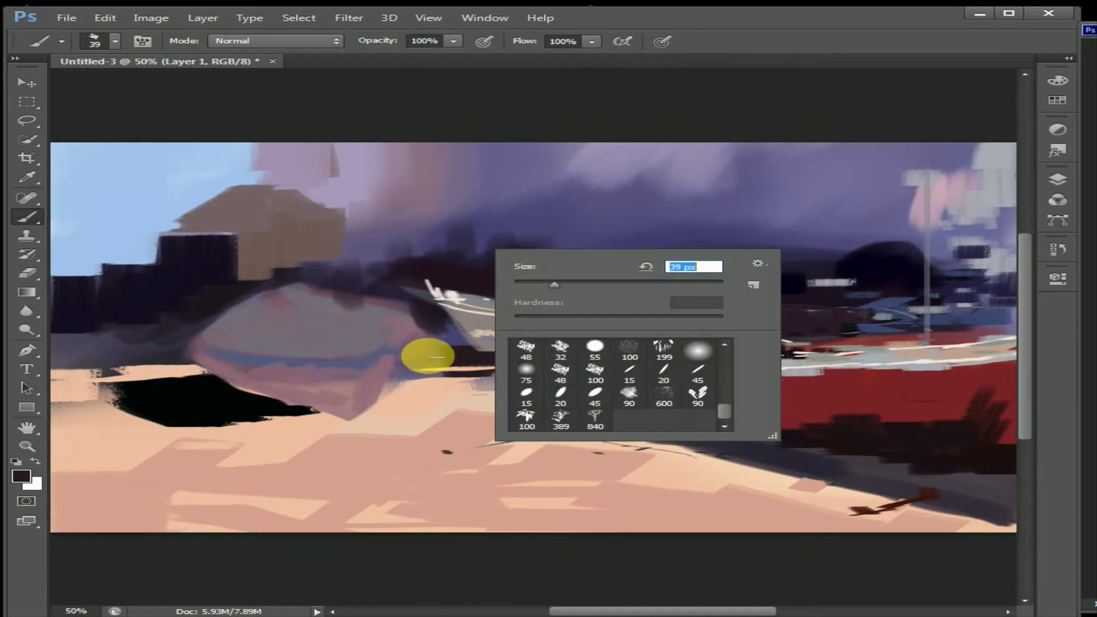
{"action": "key", "text": "Return"}
{"action": "left_click", "coordinate": [416, 318], "text": "alt"}
{"action": "right_click", "coordinate": [447, 337]}
{"action": "key", "text": "Return"}
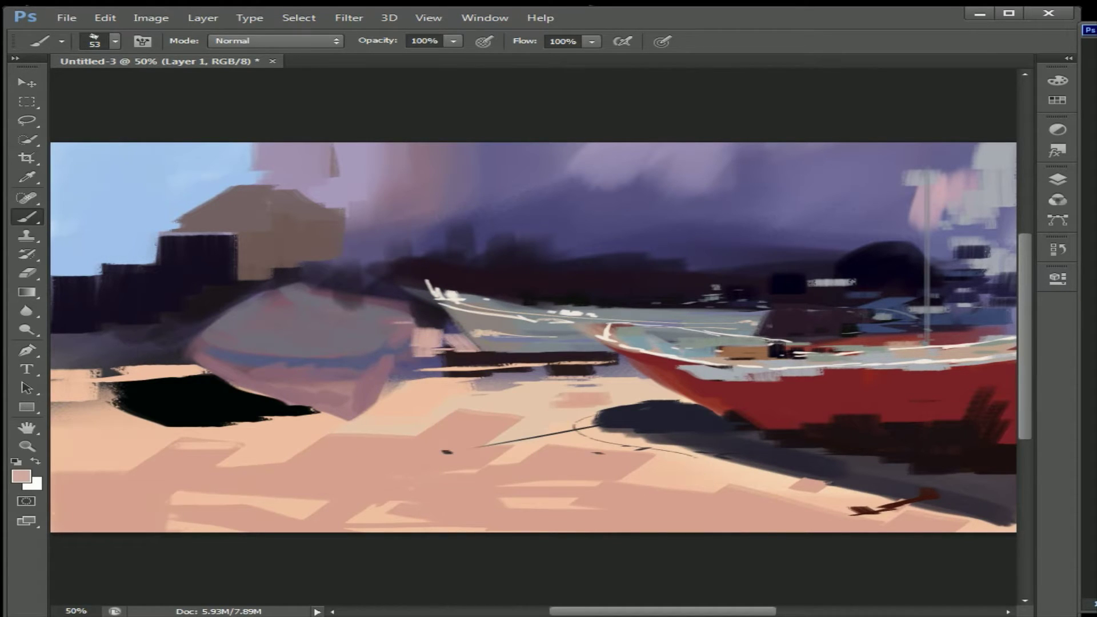
Step: Paint white highlights around the left boat's rounded top and along its rim with a 42 px brush
{"action": "left_click_drag", "start_coordinate": [370, 318], "coordinate": [272, 340]}
{"action": "right_click", "coordinate": [257, 292]}
{"action": "left_click_drag", "start_coordinate": [338, 347], "coordinate": [326, 348]}
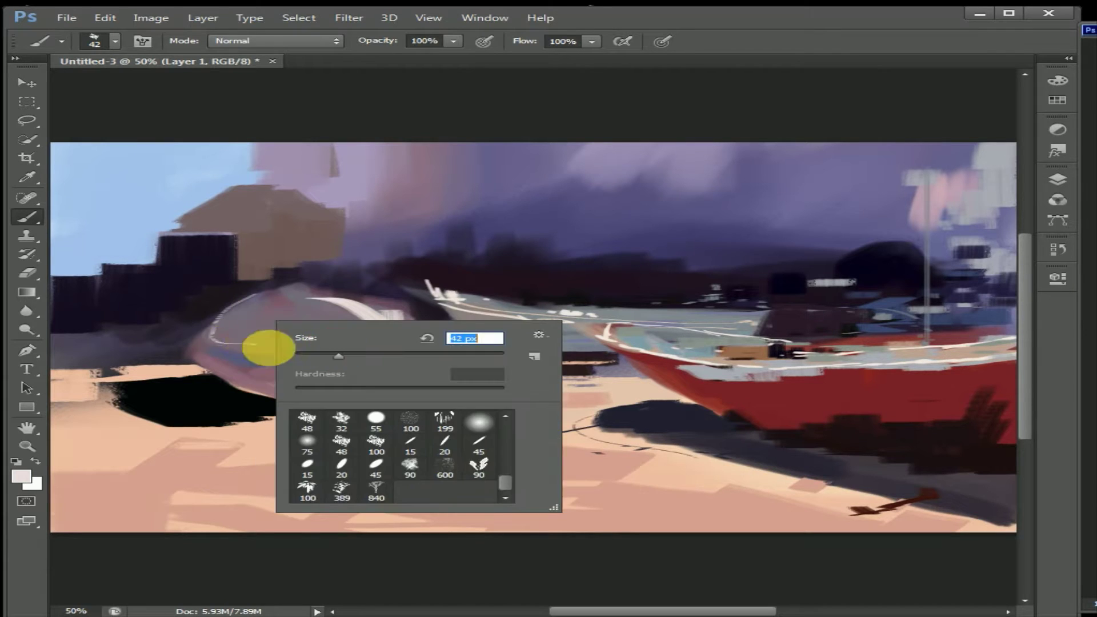
{"action": "key", "text": "Return"}
{"action": "left_click_drag", "start_coordinate": [213, 333], "coordinate": [320, 344]}
{"action": "mouse_move", "coordinate": [219, 313]}
{"action": "left_mouse_down"}
{"action": "mouse_move", "coordinate": [176, 342]}
{"action": "mouse_move", "coordinate": [130, 337]}
{"action": "mouse_move", "coordinate": [228, 357]}
{"action": "left_mouse_up"}
Step: Paint small black cabin details and thin vertical masts on top of the left boat, adjusting the brush size
{"action": "left_click", "coordinate": [318, 343], "text": "alt"}
{"action": "right_click", "coordinate": [367, 311]}
{"action": "left_click", "coordinate": [281, 291]}
{"action": "right_click", "coordinate": [394, 277]}
{"action": "left_click", "coordinate": [425, 368]}
{"action": "left_click", "coordinate": [306, 289]}
{"action": "right_click", "coordinate": [306, 289]}
{"action": "left_click", "coordinate": [299, 281]}
{"action": "right_click", "coordinate": [297, 291]}
{"action": "left_click", "coordinate": [297, 291]}
{"action": "key", "text": "bracketleft"}
{"action": "key", "text": "bracketleft"}
{"action": "key", "text": "bracketleft"}
{"action": "key", "text": "bracketleft"}
{"action": "key", "text": "bracketleft"}
{"action": "key", "text": "bracketleft"}
{"action": "key", "text": "bracketleft"}
{"action": "key", "text": "bracketleft"}
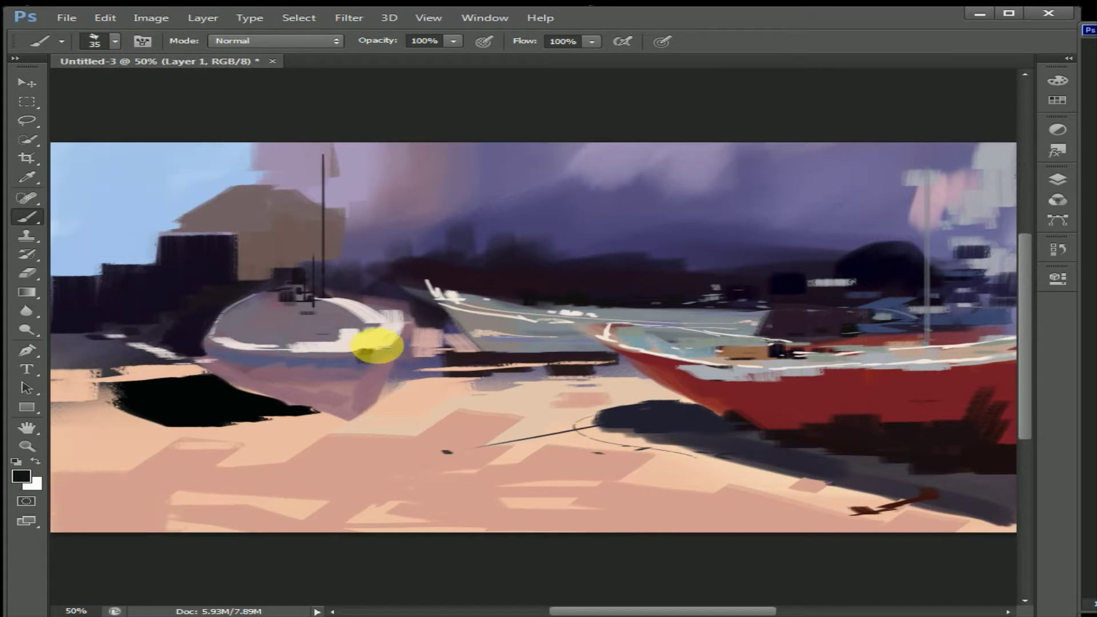
Step: Draw a thin dark rope from the left boat's bow and a dark red edge along its lower hull
{"action": "right_click", "coordinate": [353, 342]}
{"action": "left_click_drag", "start_coordinate": [458, 362], "coordinate": [366, 351]}
{"action": "right_click", "coordinate": [332, 361]}
{"action": "left_click_drag", "start_coordinate": [223, 372], "coordinate": [317, 404]}
Step: Reduce the brush size and draw long, thin dark mooring ropes across the foreground sand
{"action": "right_click", "coordinate": [358, 422]}
{"action": "key", "text": "bracketleft"}
{"action": "key", "text": "bracketleft"}
{"action": "key", "text": "bracketleft"}
{"action": "key", "text": "bracketleft"}
{"action": "left_click_drag", "start_coordinate": [238, 421], "coordinate": [400, 492]}
{"action": "left_click_drag", "start_coordinate": [549, 439], "coordinate": [95, 492]}
Step: Scatter short white and brown marks across the foreground sand with a 47 px brush
{"action": "right_click", "coordinate": [189, 429]}
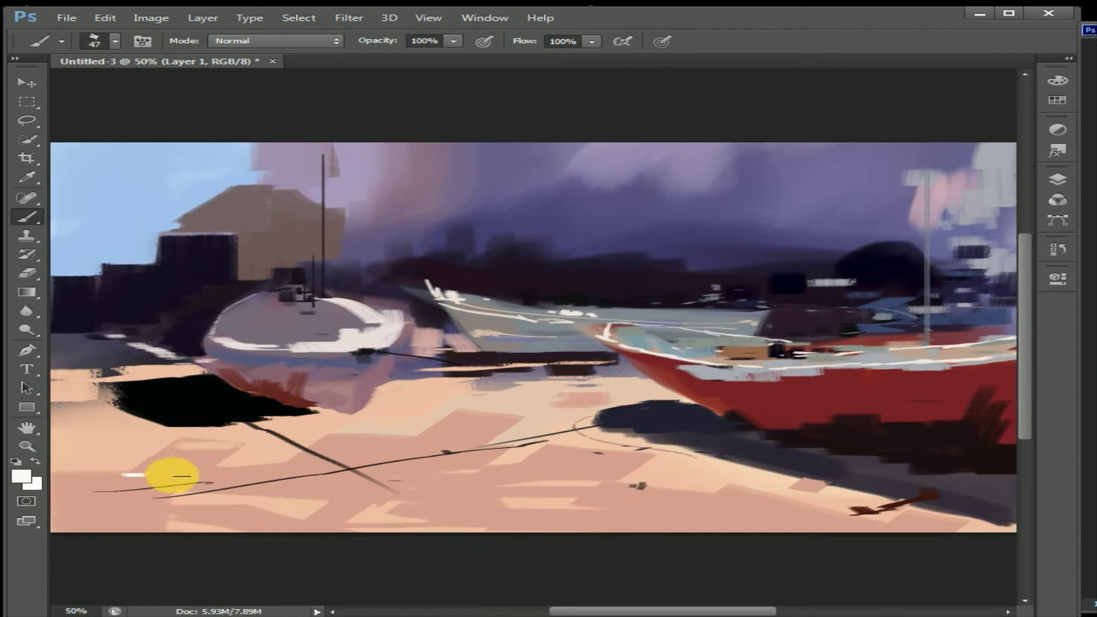
{"action": "left_click_drag", "start_coordinate": [486, 476], "coordinate": [502, 475]}
{"action": "left_click_drag", "start_coordinate": [652, 467], "coordinate": [682, 463]}
{"action": "left_click_drag", "start_coordinate": [563, 469], "coordinate": [599, 470]}
{"action": "left_click", "coordinate": [298, 513], "text": "alt"}
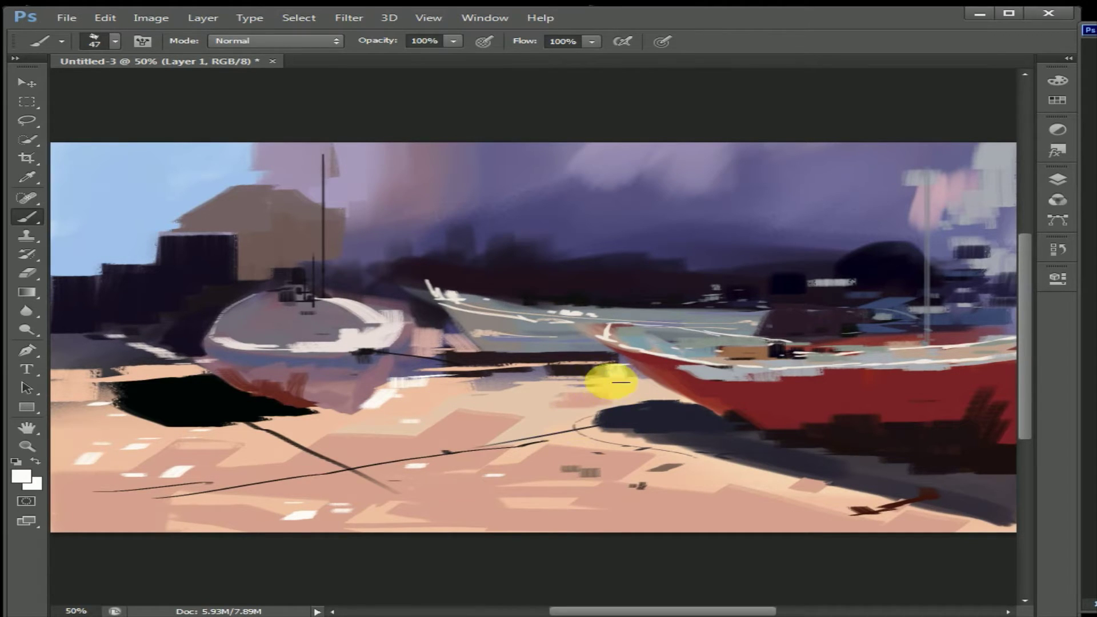
Step: Paint strokes along the red boat's rim and draw a thin reddish mast above its deck with an 8 px brush
{"action": "mouse_move", "coordinate": [622, 375]}
{"action": "left_mouse_down"}
{"action": "mouse_move", "coordinate": [649, 350]}
{"action": "mouse_move", "coordinate": [699, 341]}
{"action": "mouse_move", "coordinate": [658, 346]}
{"action": "mouse_move", "coordinate": [709, 351]}
{"action": "mouse_move", "coordinate": [792, 319]}
{"action": "mouse_move", "coordinate": [853, 346]}
{"action": "left_mouse_up"}
{"action": "mouse_move", "coordinate": [930, 338]}
{"action": "left_mouse_down"}
{"action": "mouse_move", "coordinate": [1004, 326]}
{"action": "mouse_move", "coordinate": [911, 326]}
{"action": "mouse_move", "coordinate": [858, 341]}
{"action": "mouse_move", "coordinate": [981, 340]}
{"action": "mouse_move", "coordinate": [986, 323]}
{"action": "mouse_move", "coordinate": [898, 355]}
{"action": "mouse_move", "coordinate": [682, 341]}
{"action": "left_mouse_up"}
{"action": "right_click", "coordinate": [709, 348]}
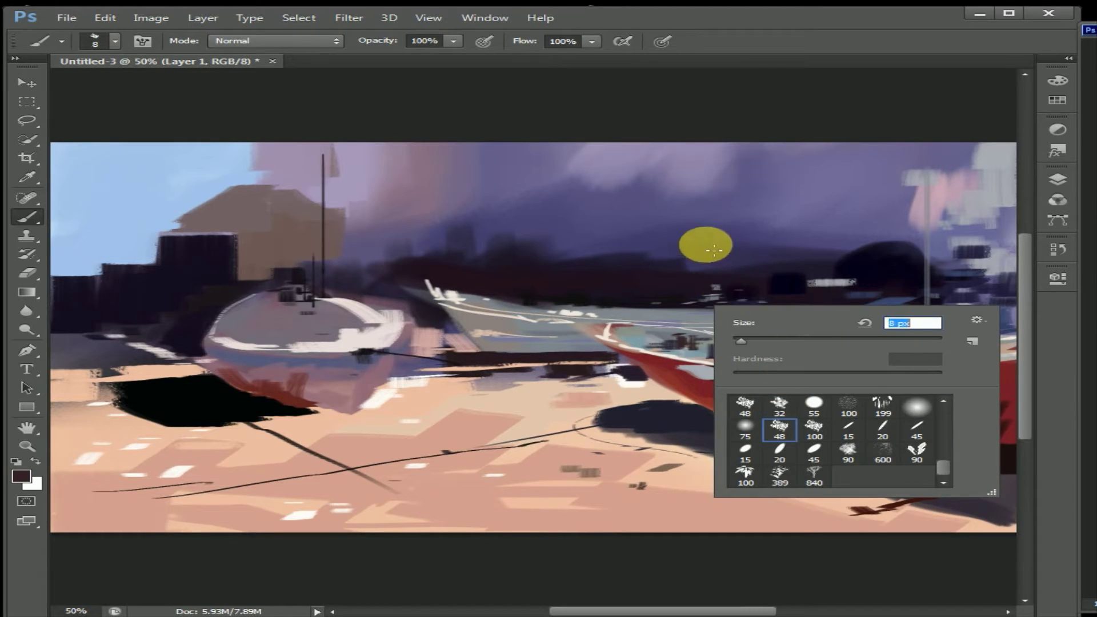
{"action": "type", "text": "8"}
{"action": "key", "text": "Return"}
{"action": "mouse_move", "coordinate": [704, 144]}
{"action": "left_mouse_down"}
{"action": "mouse_move", "coordinate": [705, 302]}
{"action": "mouse_move", "coordinate": [774, 348]}
{"action": "left_mouse_up"}
Step: Thicken the base of the reddish mast with a 30 px brush and darken the shapes on the red boat's deck
{"action": "right_click", "coordinate": [700, 317]}
{"action": "double_click", "coordinate": [832, 448]}
{"action": "left_click", "coordinate": [717, 343], "text": "alt"}
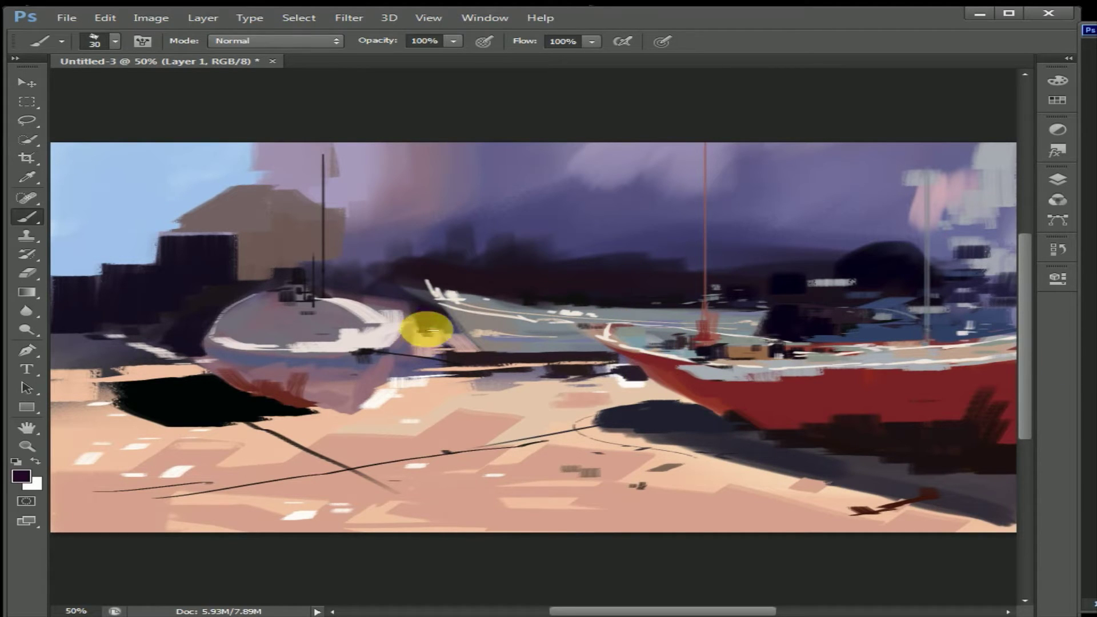
Step: Paint a small dark purple standing figure between the left and middle boats with a 13 px brush
{"action": "right_click", "coordinate": [417, 311]}
{"action": "type", "text": "13"}
{"action": "key", "text": "Return"}
{"action": "left_click", "coordinate": [422, 306], "text": "alt"}
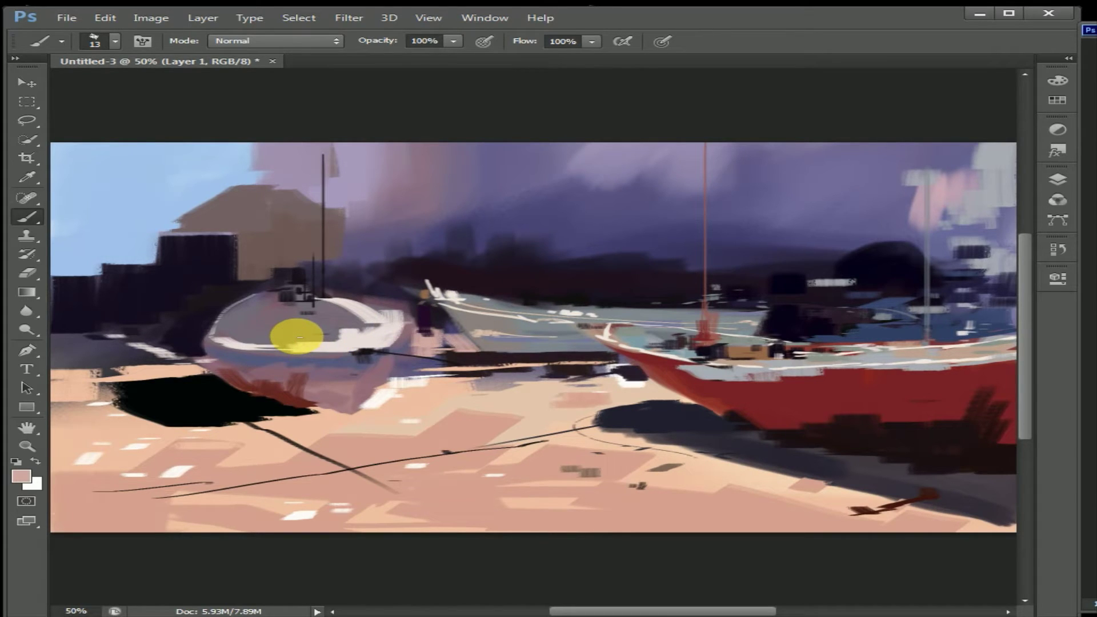
Step: Paint broad dull red strokes below the rim of the red boat's hull with a 110 px brush
{"action": "right_click", "coordinate": [811, 380]}
{"action": "left_click_drag", "start_coordinate": [928, 405], "coordinate": [945, 404]}
{"action": "key", "text": "super"}
{"action": "left_click", "coordinate": [776, 384], "text": "alt"}
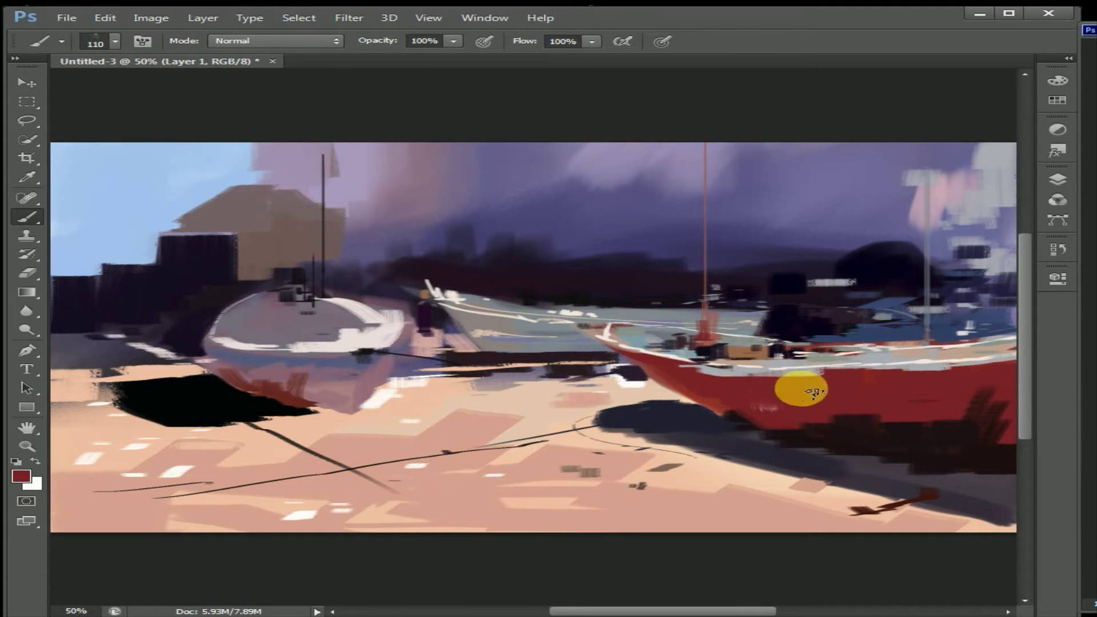
{"action": "mouse_move", "coordinate": [991, 379]}
{"action": "left_mouse_down"}
{"action": "mouse_move", "coordinate": [870, 379]}
{"action": "mouse_move", "coordinate": [968, 367]}
{"action": "left_mouse_up"}
{"action": "left_click", "coordinate": [752, 420], "text": "alt"}
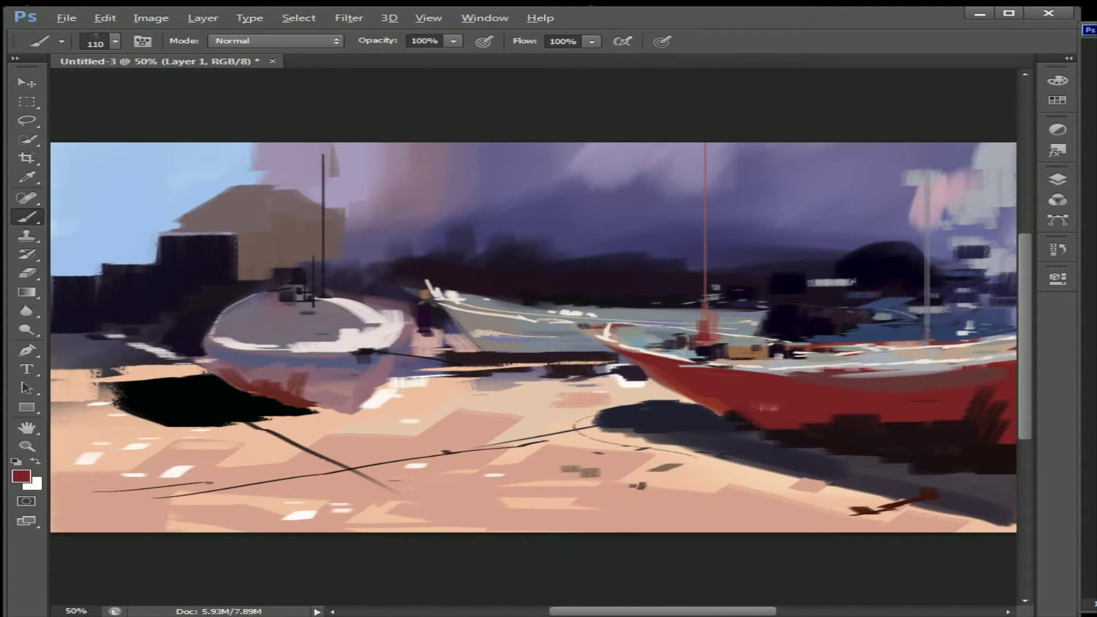
Step: Add a bright red highlight low on the red hull and a dark edge at its bow with a 40 px brush
{"action": "left_click_drag", "start_coordinate": [802, 413], "coordinate": [754, 420]}
{"action": "right_click", "coordinate": [619, 337]}
{"action": "left_click", "coordinate": [674, 369]}
{"action": "left_click", "coordinate": [596, 335]}
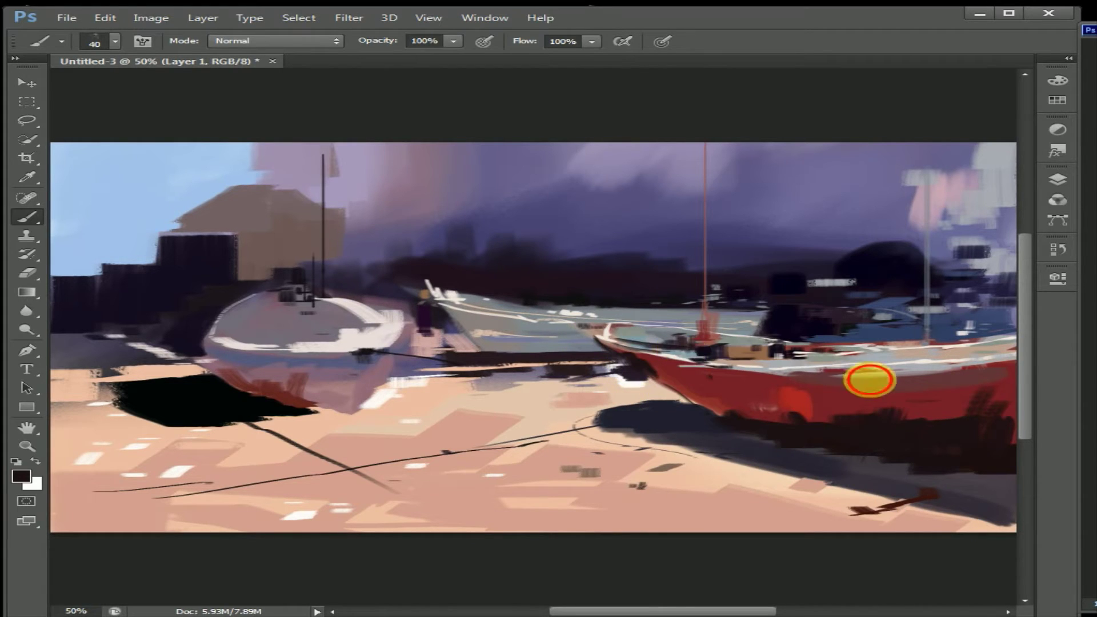
Step: Paint tan planking along the inside of the red boat's deck and sample a dark tone
{"action": "left_click", "coordinate": [758, 358], "text": "alt"}
{"action": "left_click_drag", "start_coordinate": [983, 350], "coordinate": [810, 360]}
{"action": "left_click", "coordinate": [790, 354], "text": "alt"}
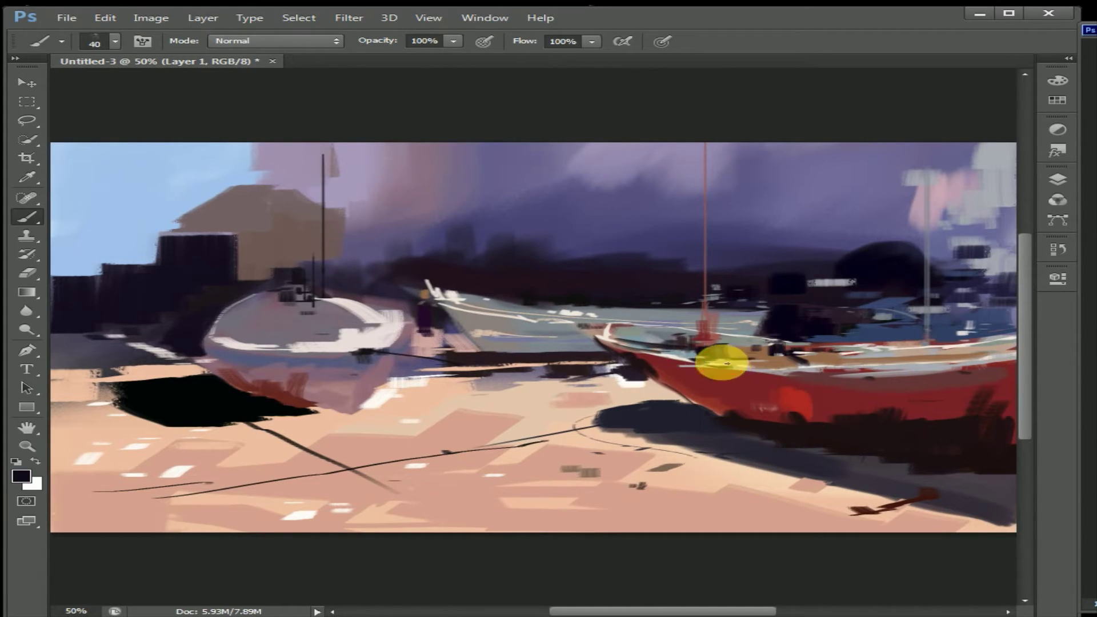
Step: Paint a dark curved shape rising from the dark mound behind the red boat with a 71 px brush
{"action": "right_click", "coordinate": [856, 276]}
{"action": "left_click_drag", "start_coordinate": [925, 257], "coordinate": [943, 257]}
{"action": "left_click", "coordinate": [850, 253]}
{"action": "left_click_drag", "start_coordinate": [871, 223], "coordinate": [815, 276]}
Step: Paint pale lavender upright blocks in the purple background above the middle boat with a 43 px textured brush
{"action": "right_click", "coordinate": [815, 276]}
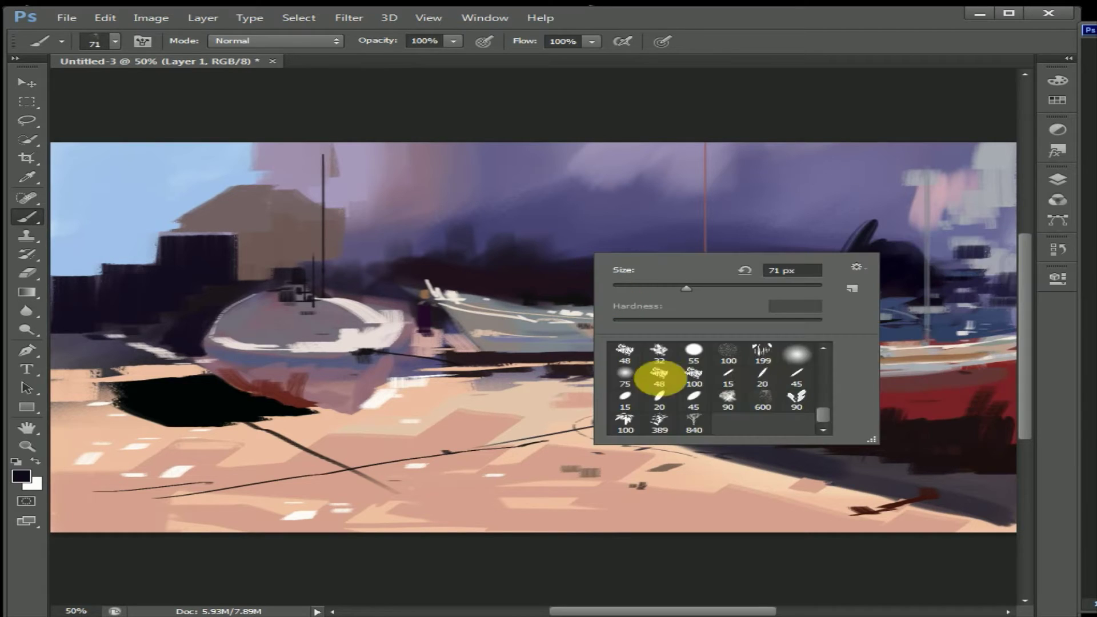
{"action": "left_click", "coordinate": [693, 377]}
{"action": "left_click", "coordinate": [657, 287]}
{"action": "left_click", "coordinate": [676, 186]}
{"action": "left_click", "coordinate": [571, 171], "text": "alt"}
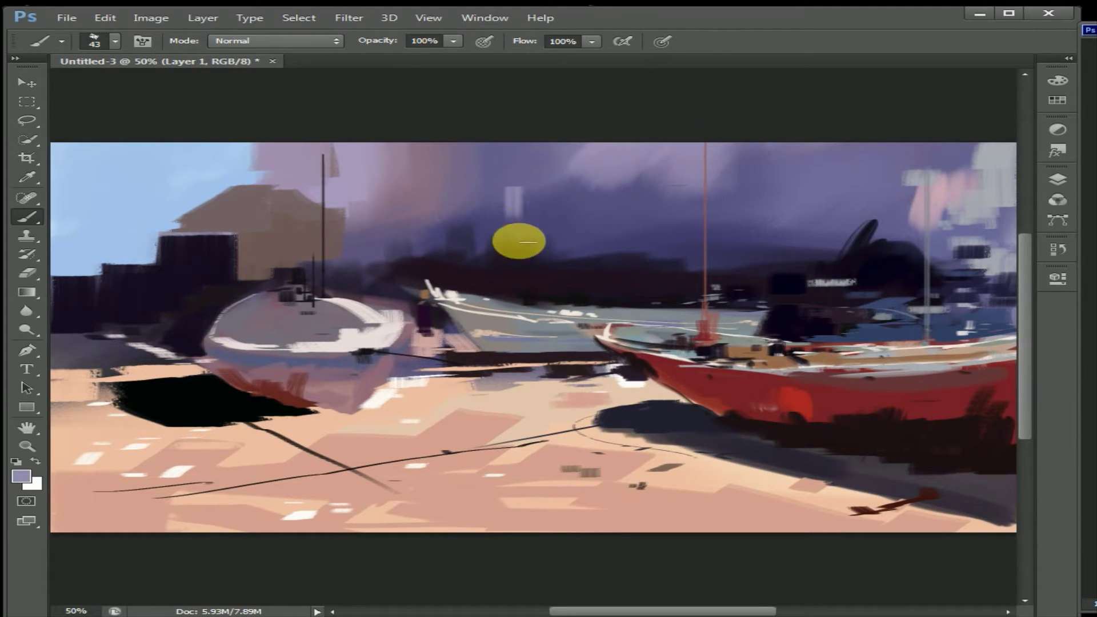
{"action": "left_click_drag", "start_coordinate": [581, 189], "coordinate": [516, 223]}
{"action": "left_click", "coordinate": [519, 191], "text": "alt"}
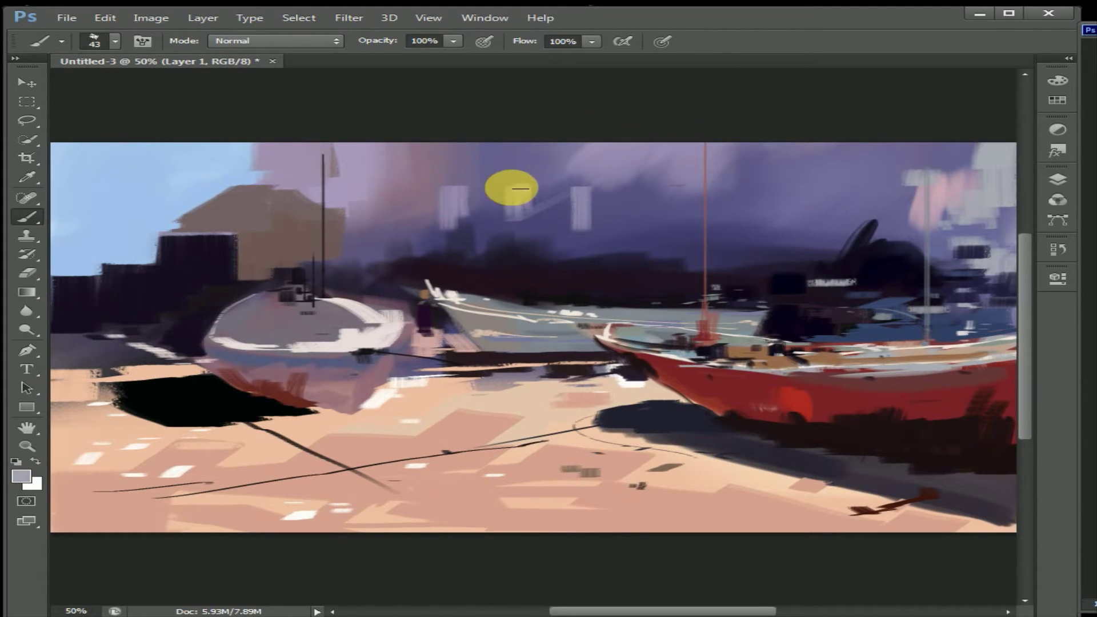
Step: Add dark top edges to the pale lavender blocks using a sampled dark tone and a smaller brush
{"action": "left_click", "coordinate": [553, 289], "text": "alt"}
{"action": "mouse_move", "coordinate": [451, 184]}
{"action": "left_mouse_down"}
{"action": "mouse_move", "coordinate": [504, 191]}
{"action": "mouse_move", "coordinate": [455, 176]}
{"action": "left_mouse_up"}
{"action": "key", "text": "bracketleft"}
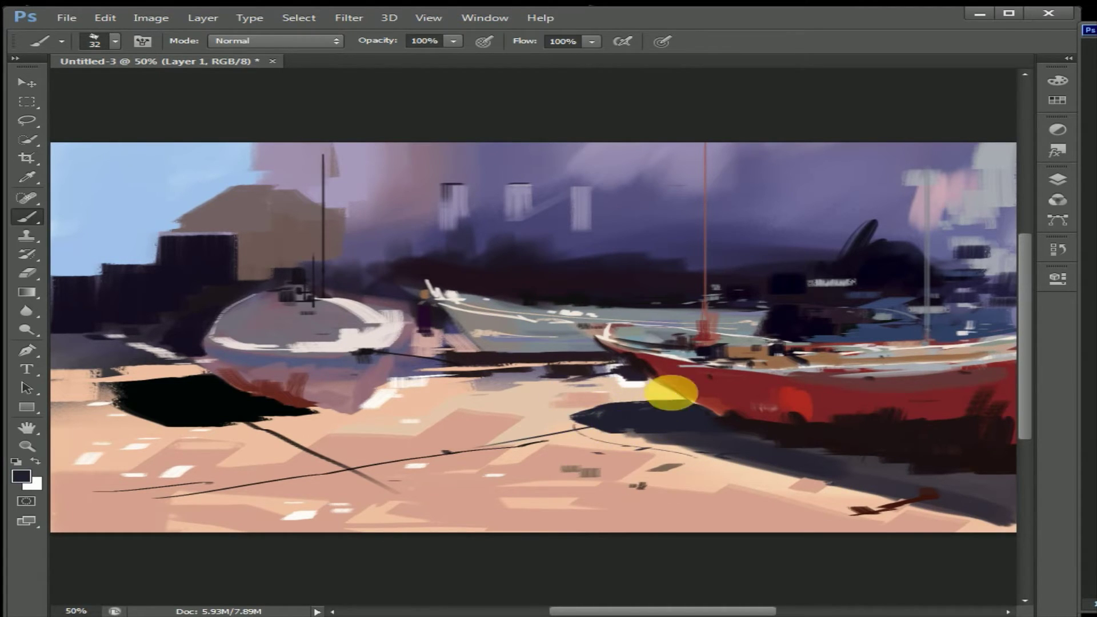
Step: Scatter small dark dashes across the purple sky above the red boat with a 32 px brush
{"action": "left_click", "coordinate": [804, 337], "text": "alt"}
{"action": "left_click_drag", "start_coordinate": [797, 220], "coordinate": [812, 218]}
{"action": "left_click_drag", "start_coordinate": [834, 215], "coordinate": [848, 215]}
{"action": "left_click_drag", "start_coordinate": [801, 184], "coordinate": [851, 176]}
{"action": "left_click_drag", "start_coordinate": [867, 208], "coordinate": [882, 207]}
{"action": "left_click_drag", "start_coordinate": [878, 177], "coordinate": [892, 176]}
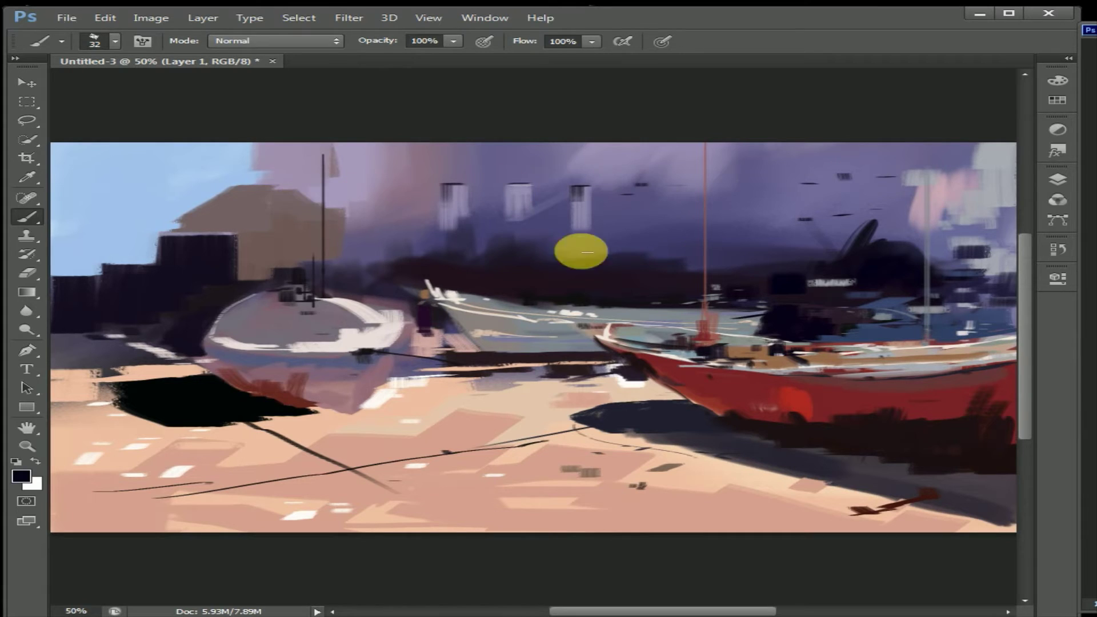
Step: Paint a thin dark spire on the house roof and a light eave line with a 26 px brush
{"action": "right_click", "coordinate": [252, 192]}
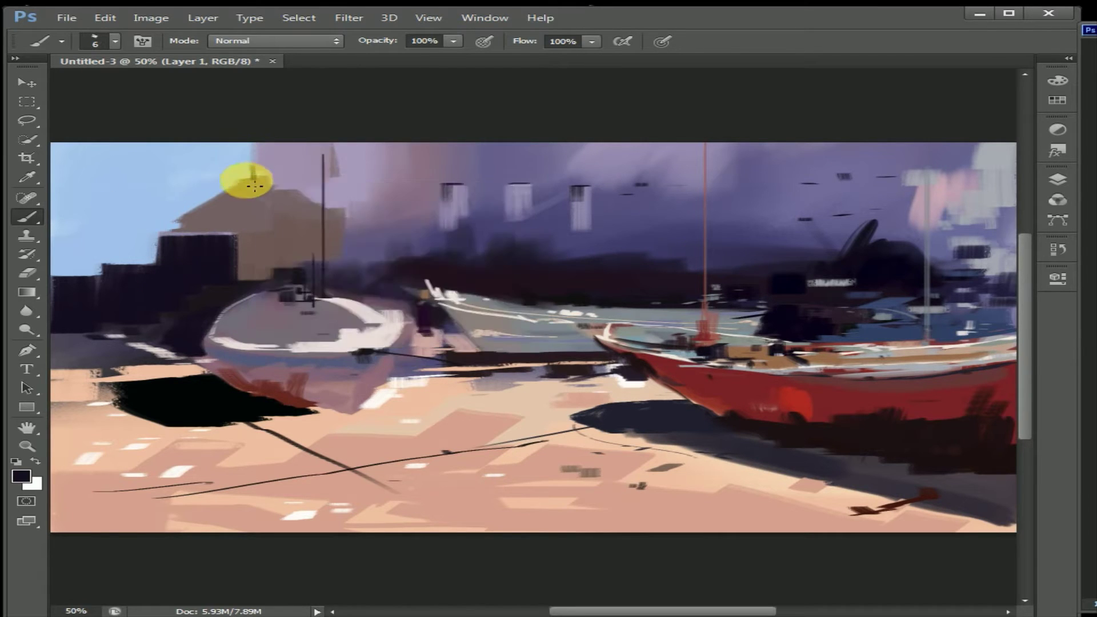
{"action": "left_click", "coordinate": [405, 347], "text": "alt"}
{"action": "right_click", "coordinate": [294, 235]}
{"action": "type", "text": "26"}
{"action": "key", "text": "Return"}
{"action": "left_click_drag", "start_coordinate": [213, 211], "coordinate": [184, 225]}
Step: Paint the house's sunlit beige wall with a 56 px brush and add small dark windows with a 19 px brush
{"action": "right_click", "coordinate": [247, 210]}
{"action": "type", "text": "56"}
{"action": "key", "text": "Return"}
{"action": "left_click", "coordinate": [203, 264], "text": "alt"}
{"action": "mouse_move", "coordinate": [204, 264]}
{"action": "left_mouse_down"}
{"action": "mouse_move", "coordinate": [196, 220]}
{"action": "mouse_move", "coordinate": [203, 289]}
{"action": "mouse_move", "coordinate": [171, 252]}
{"action": "left_mouse_up"}
{"action": "left_click", "coordinate": [172, 251], "text": "alt"}
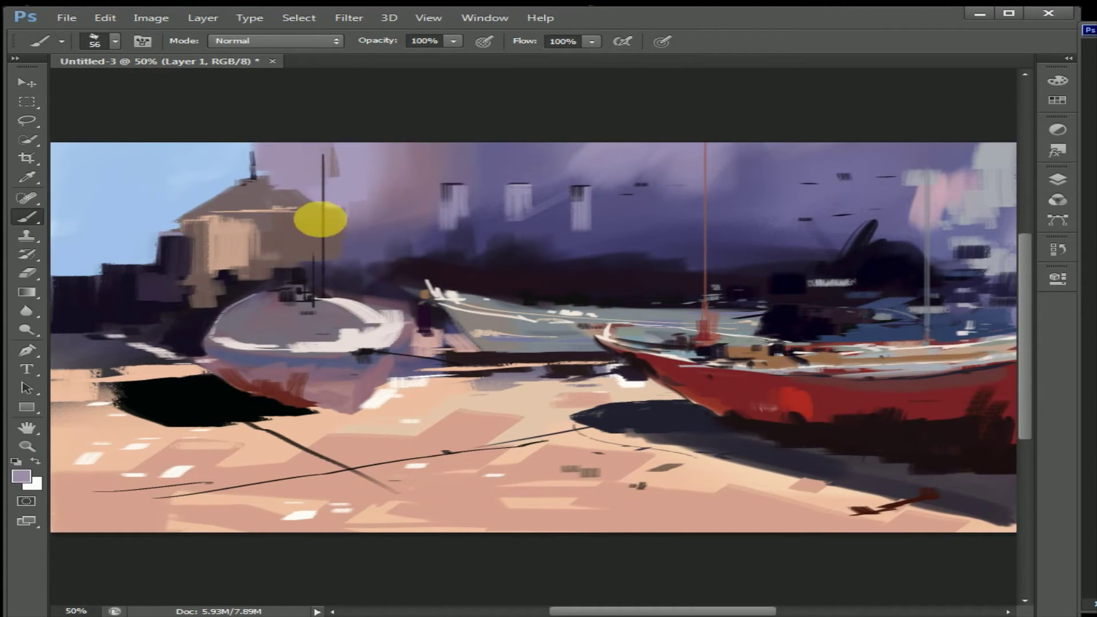
{"action": "right_click", "coordinate": [294, 251]}
{"action": "key", "text": "Return"}
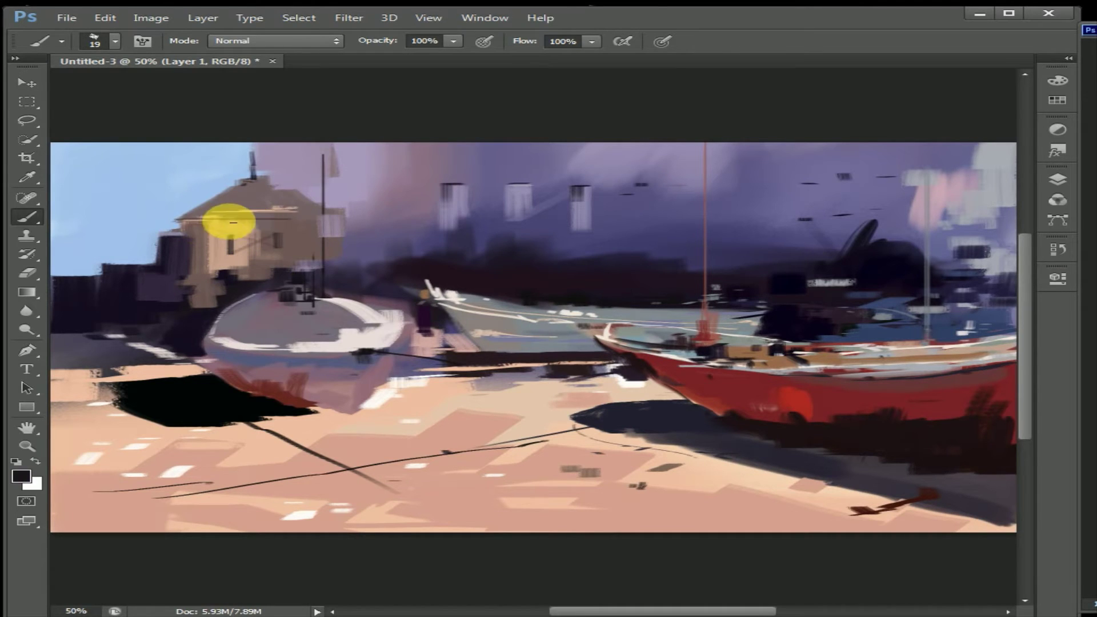
Step: Pick a lighter blue from the sky and paint pale patches across the sky around the house
{"action": "left_click", "coordinate": [160, 189], "text": "alt"}
{"action": "left_click", "coordinate": [21, 476]}
{"action": "key", "text": "Return"}
{"action": "right_click", "coordinate": [273, 201]}
{"action": "type", "text": "28"}
{"action": "key", "text": "Return"}
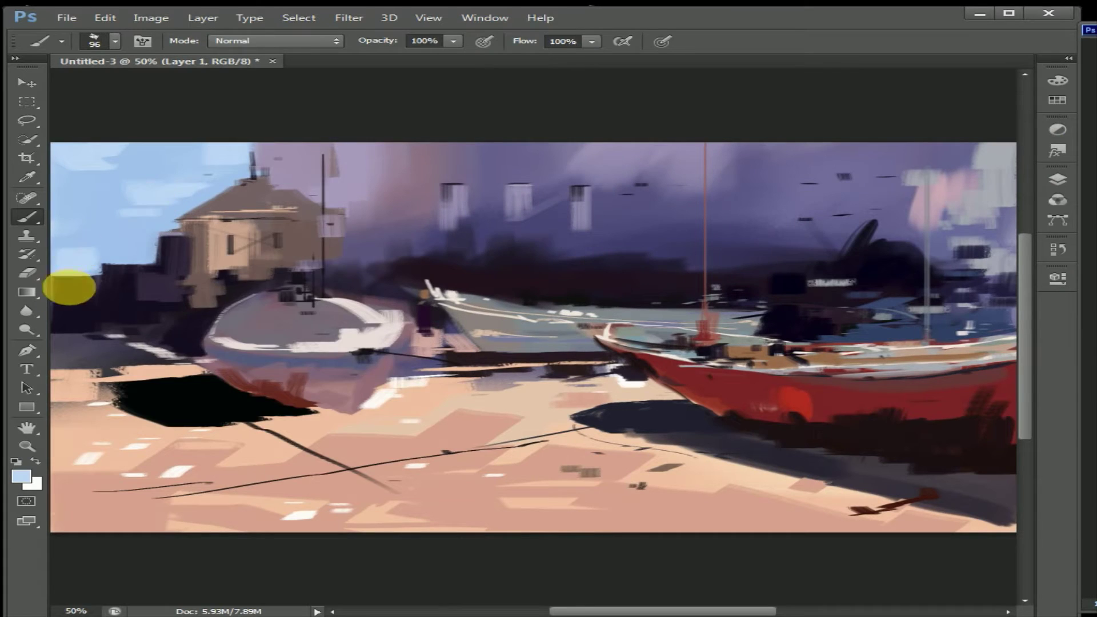
Step: Paint thin lavender streaks across the dark hills behind the middle boat and sample dark tones there
{"action": "right_click", "coordinate": [529, 239]}
{"action": "left_click", "coordinate": [644, 259]}
{"action": "key", "text": "Return"}
{"action": "left_click", "coordinate": [529, 269], "text": "alt"}
{"action": "left_click", "coordinate": [461, 270], "text": "alt"}
Step: Paint dark upright blocks in the background beside the house, reducing the brush from 30 to 17 px
{"action": "right_click", "coordinate": [406, 240]}
{"action": "type", "text": "30"}
{"action": "key", "text": "Return"}
{"action": "right_click", "coordinate": [406, 239]}
{"action": "type", "text": "17"}
{"action": "key", "text": "Return"}
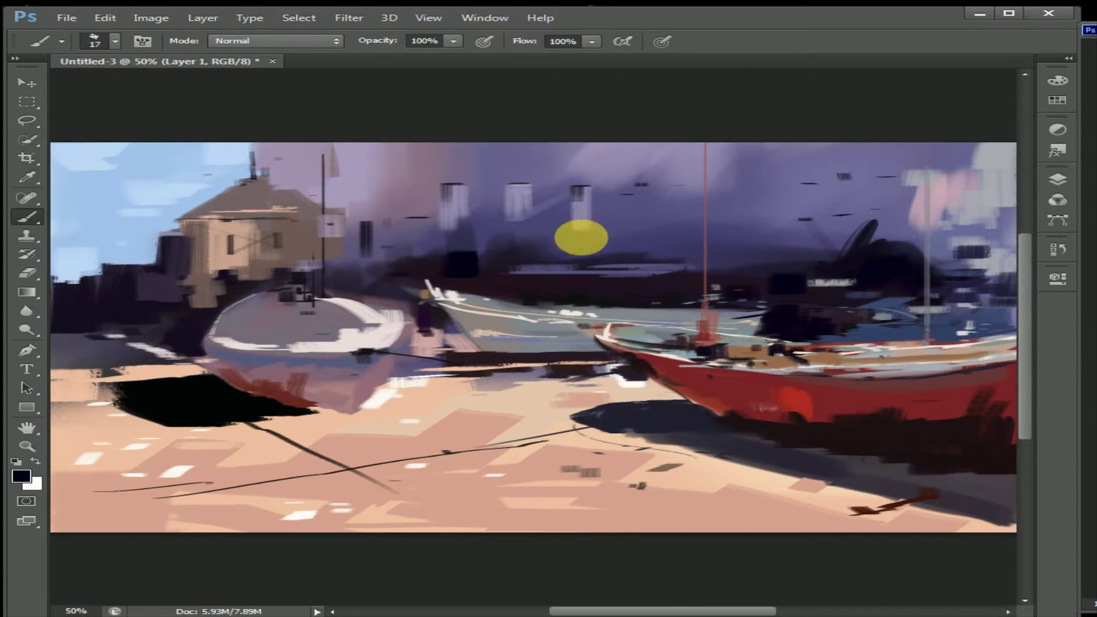
Step: Rework the pale background around the far-right mast with purple and light strokes, enlarging the brush to 145 px
{"action": "left_click", "coordinate": [971, 259]}
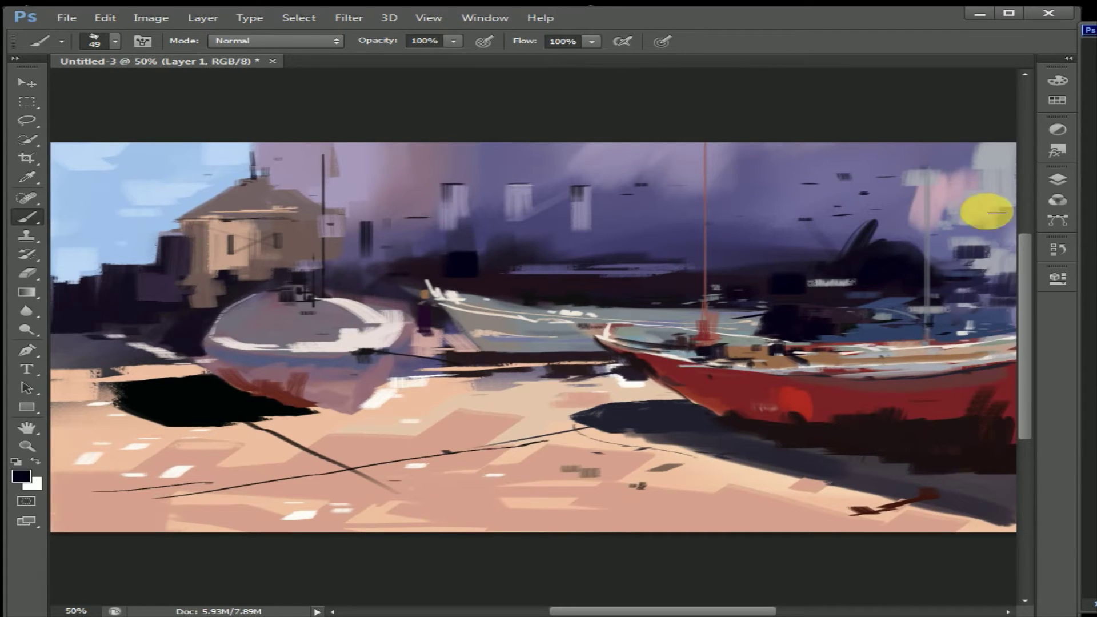
{"action": "left_click", "coordinate": [986, 207], "text": "alt"}
{"action": "right_click", "coordinate": [1022, 183]}
{"action": "type", "text": "145"}
{"action": "key", "text": "Return"}
Step: Paint a darker violet slab in the sky beside the reddish mast and a near-black band above the middle boat
{"action": "left_click", "coordinate": [805, 262], "text": "alt"}
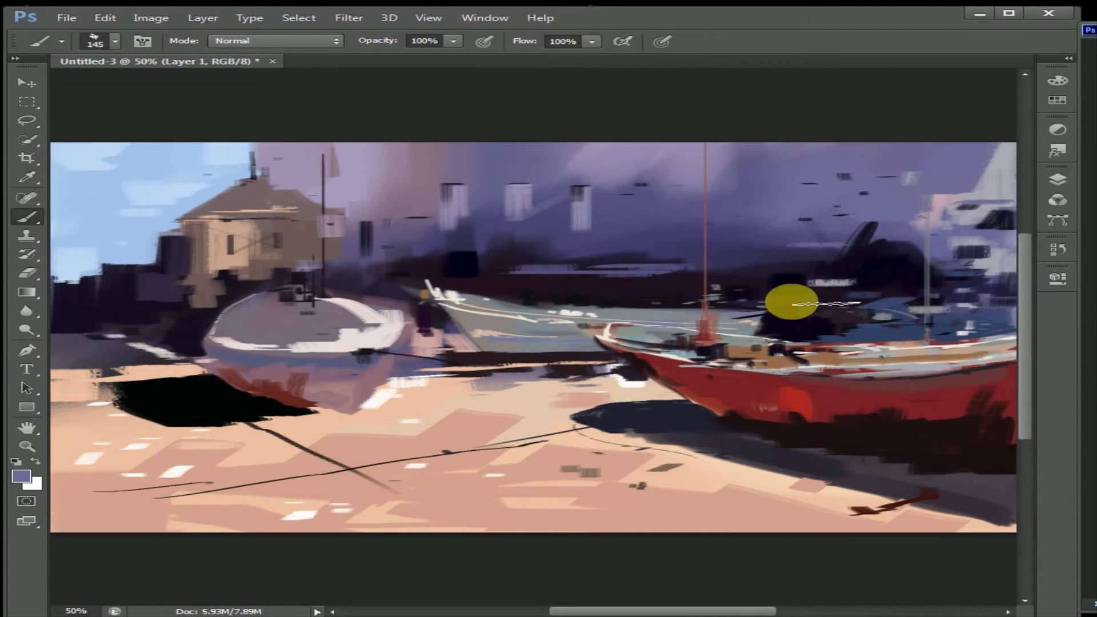
{"action": "left_click_drag", "start_coordinate": [811, 193], "coordinate": [722, 199]}
{"action": "left_click", "coordinate": [774, 260], "text": "alt"}
{"action": "left_click_drag", "start_coordinate": [685, 275], "coordinate": [514, 279]}
Step: Add reddish-brown strokes to the standing figure and start a second one beside it with 20 and 23 px brushes
{"action": "right_click", "coordinate": [557, 259]}
{"action": "type", "text": "20"}
{"action": "key", "text": "Return"}
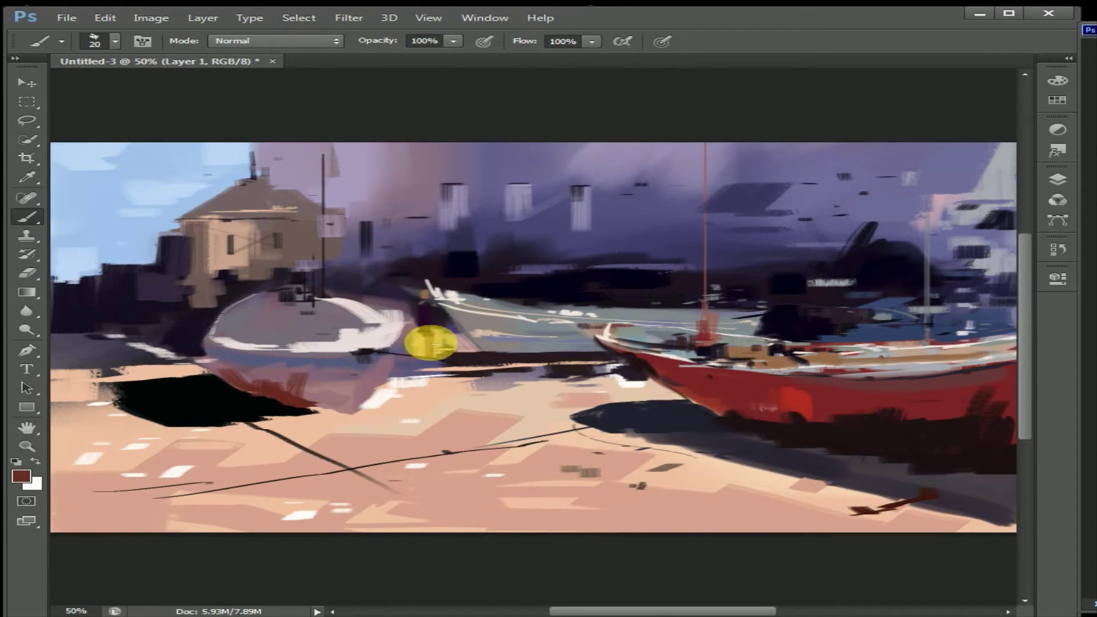
{"action": "right_click", "coordinate": [433, 332]}
{"action": "type", "text": "23"}
{"action": "key", "text": "Return"}
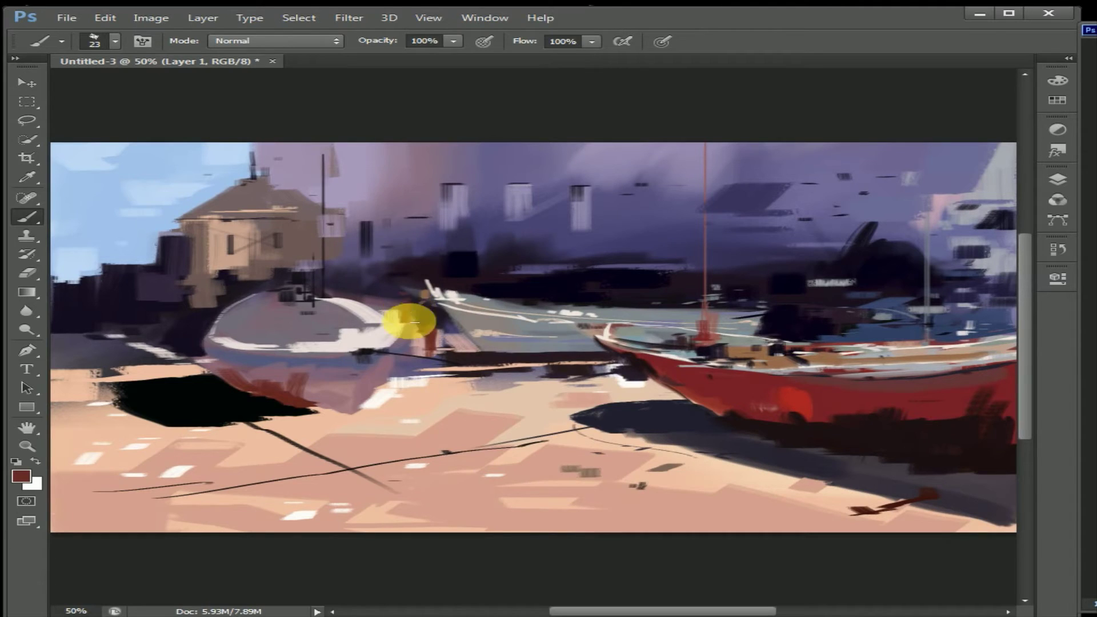
Step: Draw the second figure's thin dark legs with a 7 px brush, then set the brush to 11 px
{"action": "right_click", "coordinate": [403, 308]}
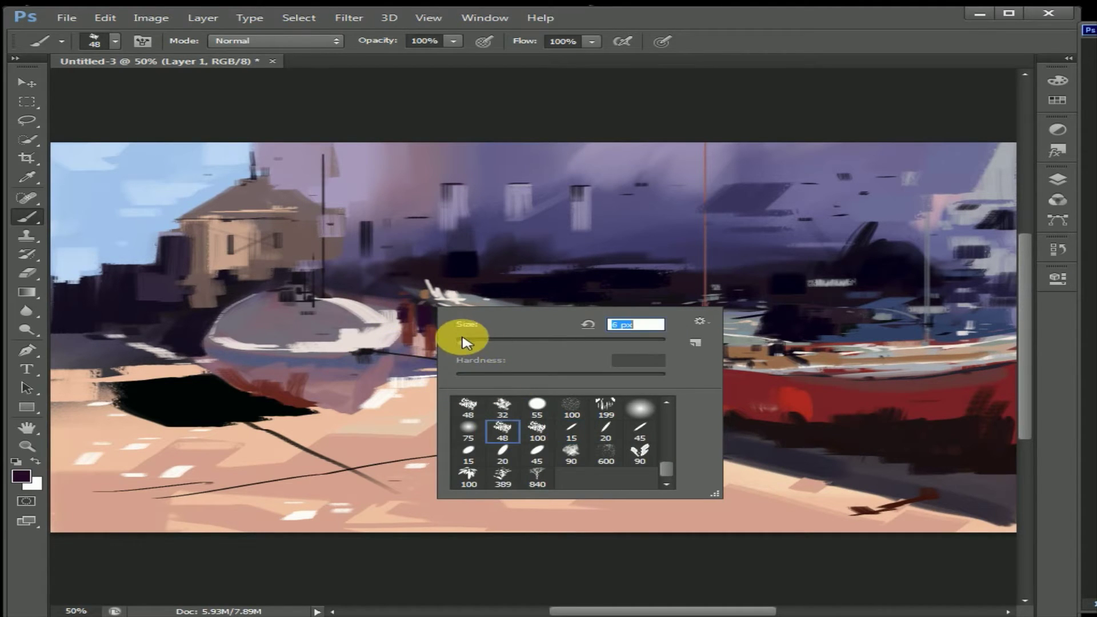
{"action": "type", "text": "7"}
{"action": "key", "text": "Return"}
{"action": "left_click_drag", "start_coordinate": [410, 366], "coordinate": [417, 320]}
{"action": "right_click", "coordinate": [416, 319]}
{"action": "type", "text": "11"}
{"action": "key", "text": "Return"}
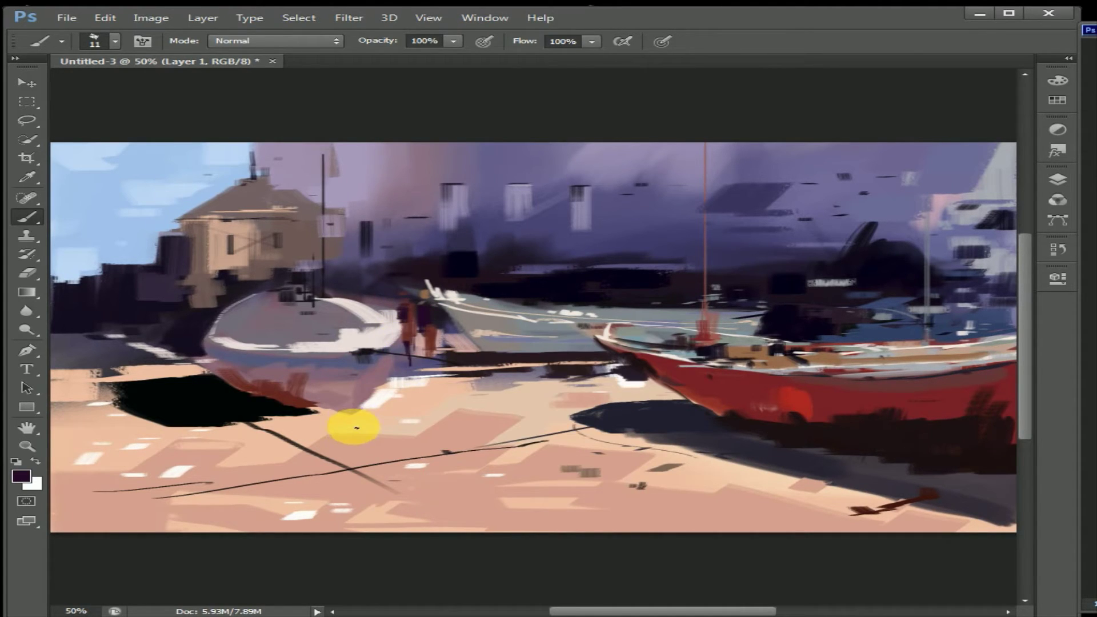
Step: Paint an orange-brown spar across the left boat's bow and set the brush to 26 px
{"action": "key", "text": "super"}
{"action": "key", "text": "Escape"}
{"action": "left_click", "coordinate": [392, 294], "text": "alt"}
{"action": "left_click_drag", "start_coordinate": [440, 359], "coordinate": [342, 339]}
{"action": "right_click", "coordinate": [394, 328]}
{"action": "type", "text": "26"}
{"action": "key", "text": "Return"}
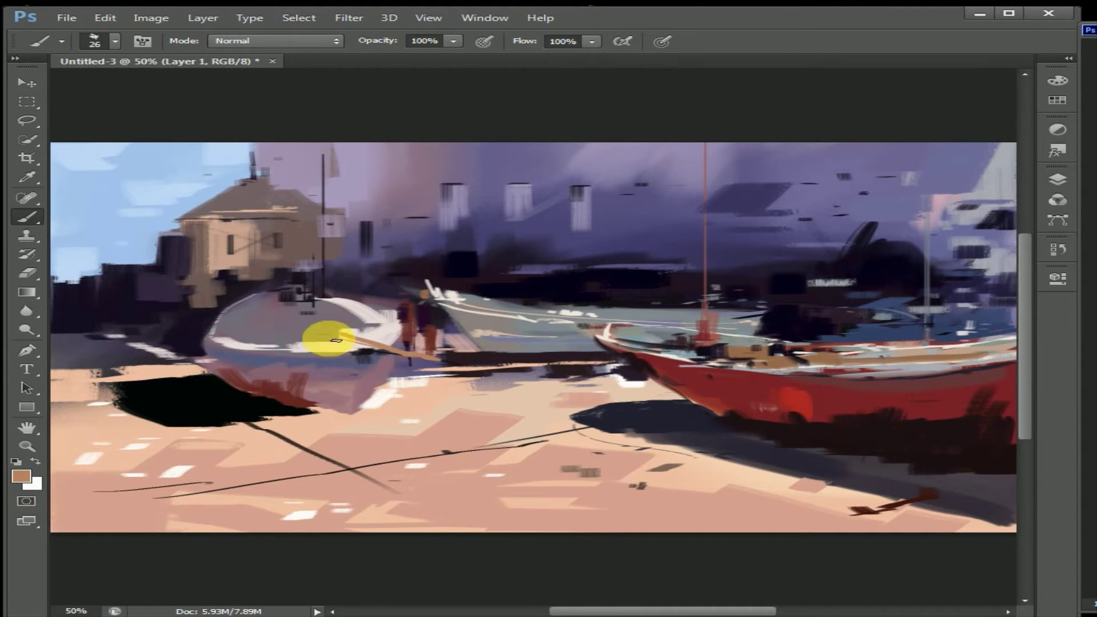
Step: Outline the left boat's upper rim with a 12 px brush and paint a brown figure on its deck at 33 px
{"action": "right_click", "coordinate": [297, 304]}
{"action": "type", "text": "12"}
{"action": "key", "text": "Return"}
{"action": "left_click_drag", "start_coordinate": [226, 305], "coordinate": [302, 293]}
{"action": "right_click", "coordinate": [252, 298]}
{"action": "type", "text": "33"}
{"action": "key", "text": "Return"}
{"action": "left_click_drag", "start_coordinate": [263, 302], "coordinate": [269, 314]}
Step: Paint a black standing figure beside the left boat's bow, drawing its legs with a 10 px brush
{"action": "key", "text": "d"}
{"action": "left_click", "coordinate": [393, 293], "text": "alt"}
{"action": "right_click", "coordinate": [404, 314]}
{"action": "type", "text": "10"}
{"action": "mouse_move", "coordinate": [404, 331]}
{"action": "left_mouse_down"}
{"action": "mouse_move", "coordinate": [400, 317]}
{"action": "mouse_move", "coordinate": [407, 364]}
{"action": "left_mouse_up"}
{"action": "key", "text": "Return"}
{"action": "right_click", "coordinate": [307, 330]}
{"action": "type", "text": "26"}
{"action": "key", "text": "Return"}
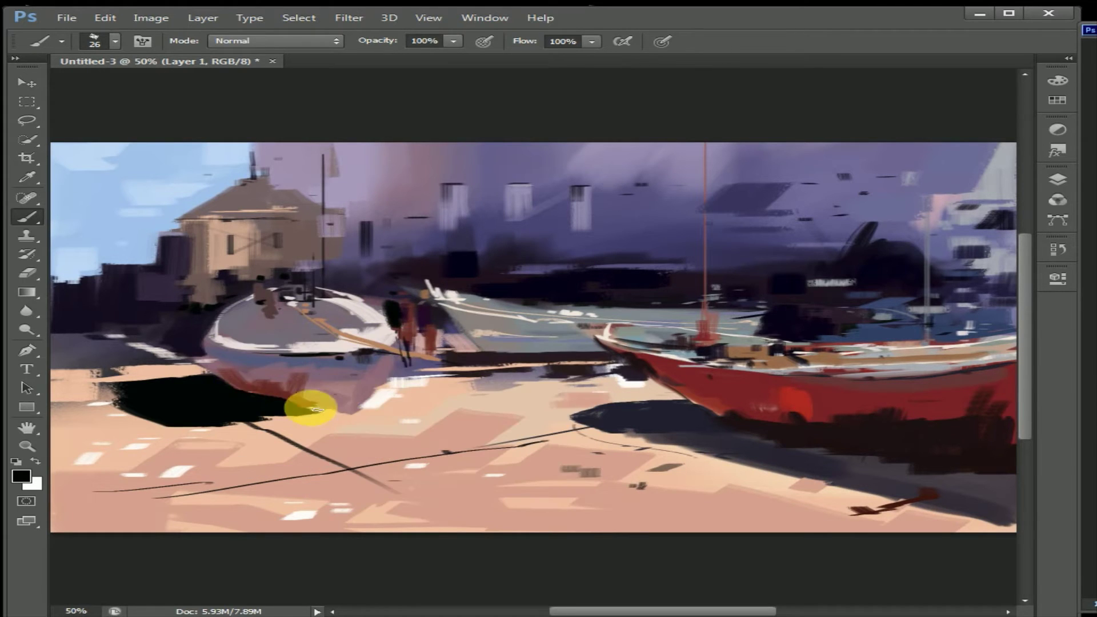
Step: Shade the left boat's deck, draw a white line behind its stern and define its rim with a black edge
{"action": "left_click", "coordinate": [277, 319], "text": "alt"}
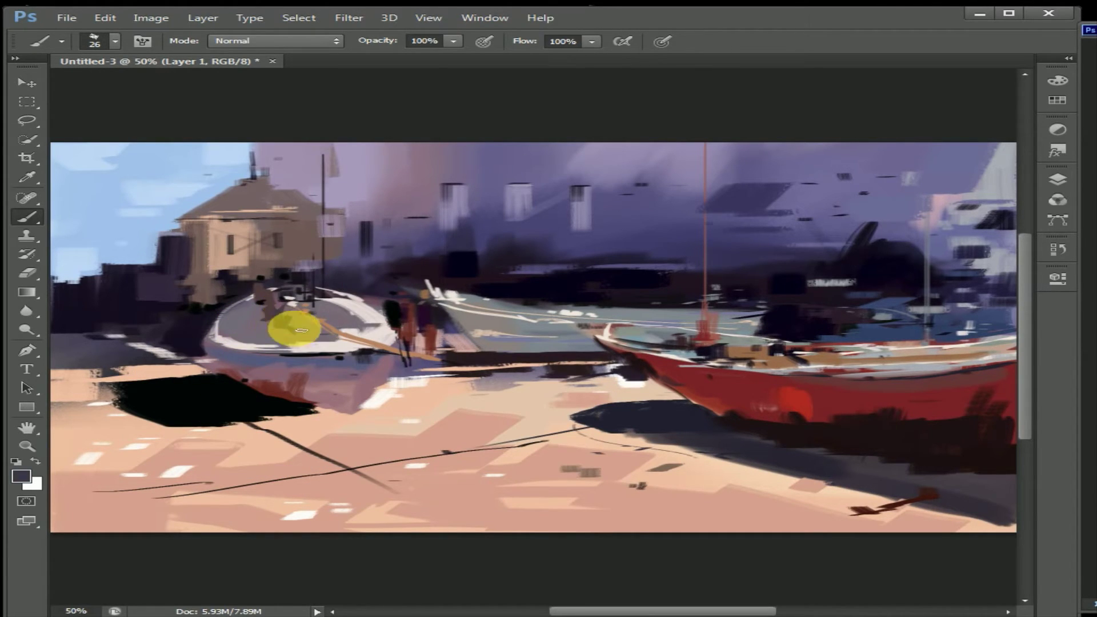
{"action": "left_click", "coordinate": [264, 353], "text": "alt"}
{"action": "left_click_drag", "start_coordinate": [77, 313], "coordinate": [192, 350]}
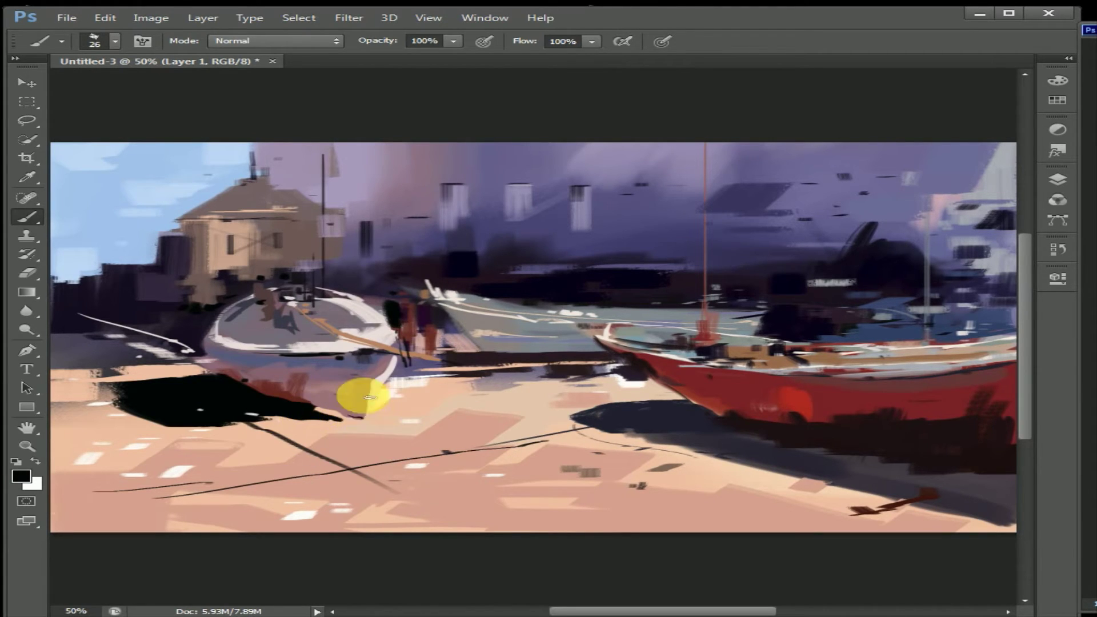
{"action": "left_click_drag", "start_coordinate": [215, 345], "coordinate": [324, 360]}
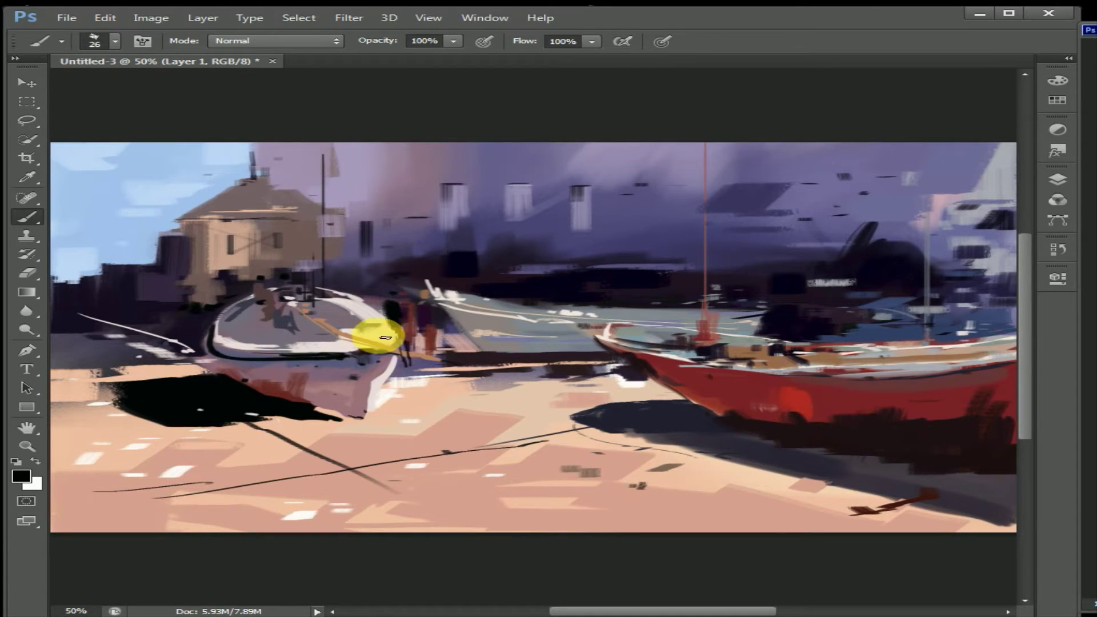
Step: Paint a coiled brown rope hanging from the left boat's bow with a 12 px brush and touch up the deck figure
{"action": "right_click", "coordinate": [360, 343]}
{"action": "key", "text": "Return"}
{"action": "left_click_drag", "start_coordinate": [368, 344], "coordinate": [394, 426]}
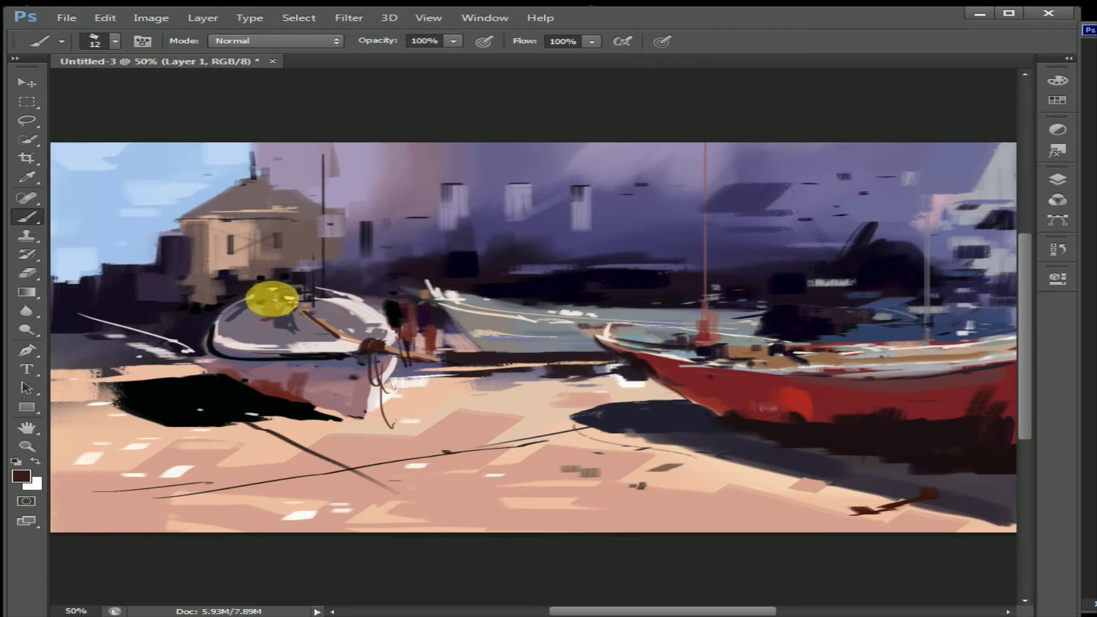
{"action": "left_click_drag", "start_coordinate": [281, 302], "coordinate": [274, 314]}
Step: Dab small red and pale grey shapes along the middle boat and behind the red boat, enlarging the brush to 25 px
{"action": "left_click", "coordinate": [783, 392], "text": "alt"}
{"action": "left_click", "coordinate": [642, 303]}
{"action": "left_click", "coordinate": [789, 294]}
{"action": "left_click", "coordinate": [679, 291]}
{"action": "key", "text": "bracketright"}
{"action": "key", "text": "bracketright"}
{"action": "left_click", "coordinate": [550, 297], "text": "alt"}
{"action": "left_click", "coordinate": [679, 289], "text": "alt"}
{"action": "left_click", "coordinate": [574, 295]}
{"action": "left_click", "coordinate": [553, 301]}
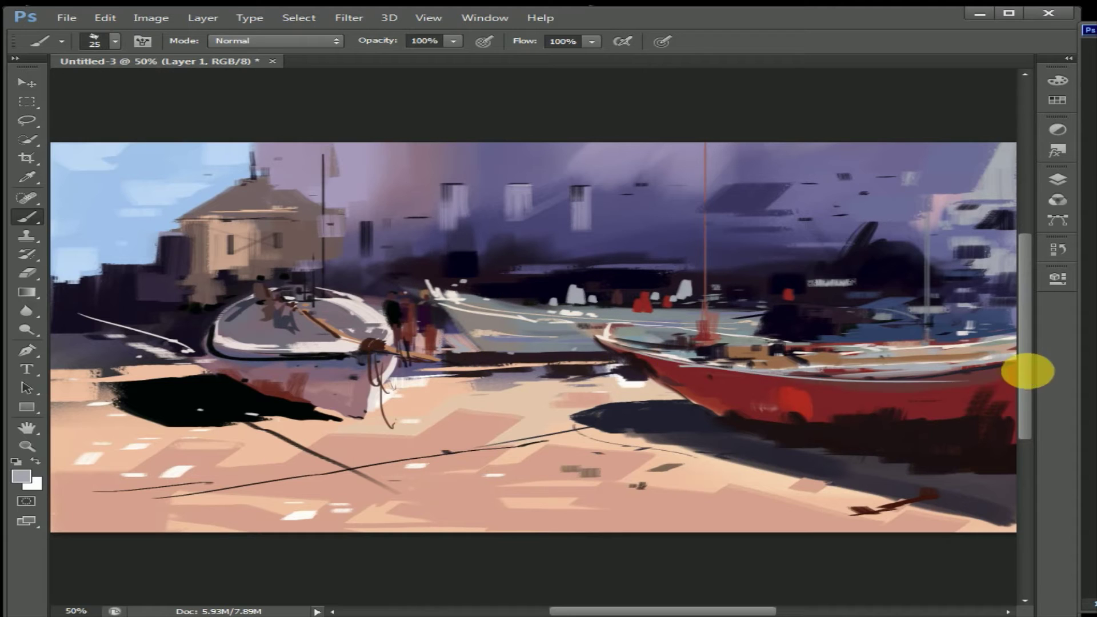
Step: Draw a dark line below the red boat's rim and darken the lower edge of its hull near the bow
{"action": "left_click_drag", "start_coordinate": [997, 381], "coordinate": [870, 379]}
{"action": "left_click", "coordinate": [992, 367], "text": "alt"}
{"action": "left_click_drag", "start_coordinate": [725, 421], "coordinate": [747, 430]}
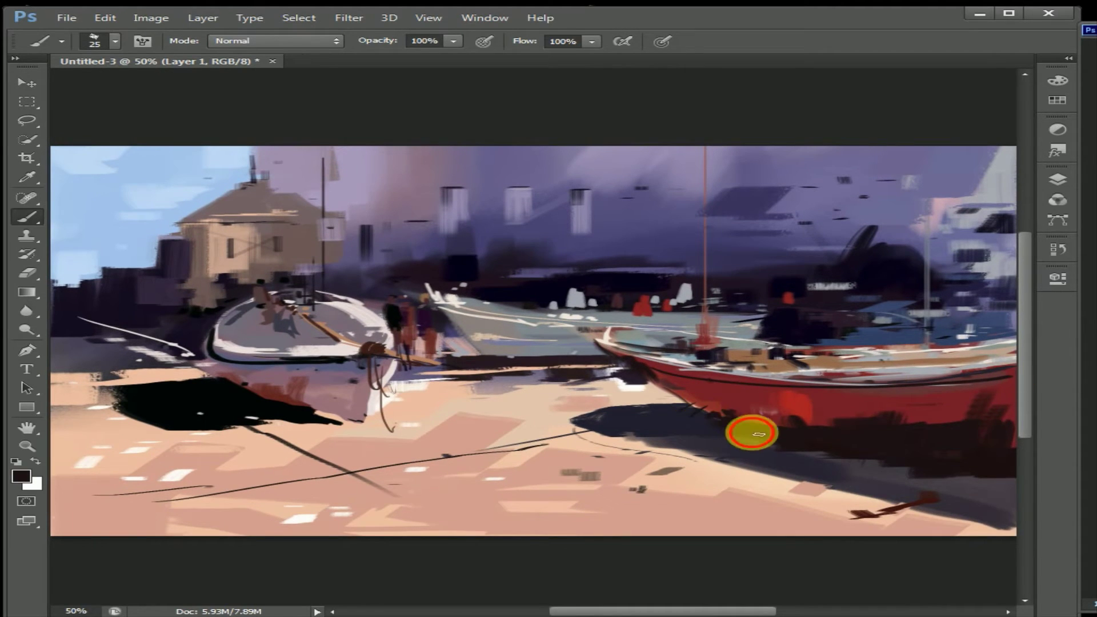
Step: Extend the dark underside of the red hull and repaint the sand around the anchor with a 100 px brush
{"action": "right_click", "coordinate": [747, 431]}
{"action": "left_click", "coordinate": [962, 550]}
{"action": "left_click", "coordinate": [724, 427]}
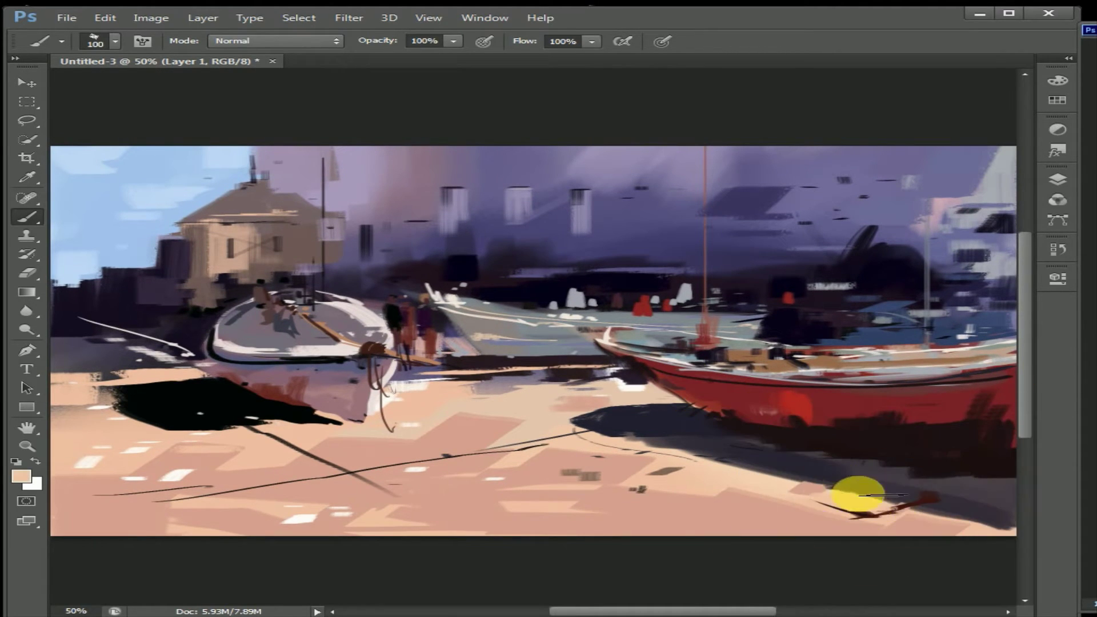
{"action": "left_click", "coordinate": [297, 388], "text": "alt"}
Step: Sample lavender and paint pale marks in the background beside the far-right mast, reducing the brush to 40 px
{"action": "left_click", "coordinate": [904, 211], "text": "alt"}
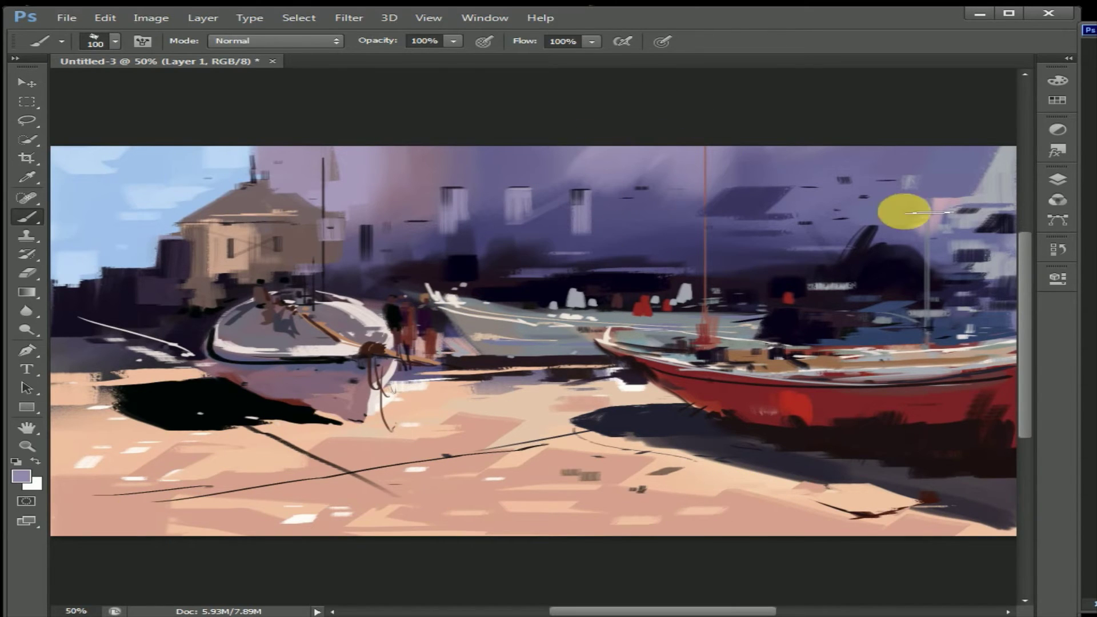
{"action": "right_click", "coordinate": [965, 231]}
{"action": "left_click_drag", "start_coordinate": [1008, 264], "coordinate": [1001, 284]}
{"action": "key", "text": "Return"}
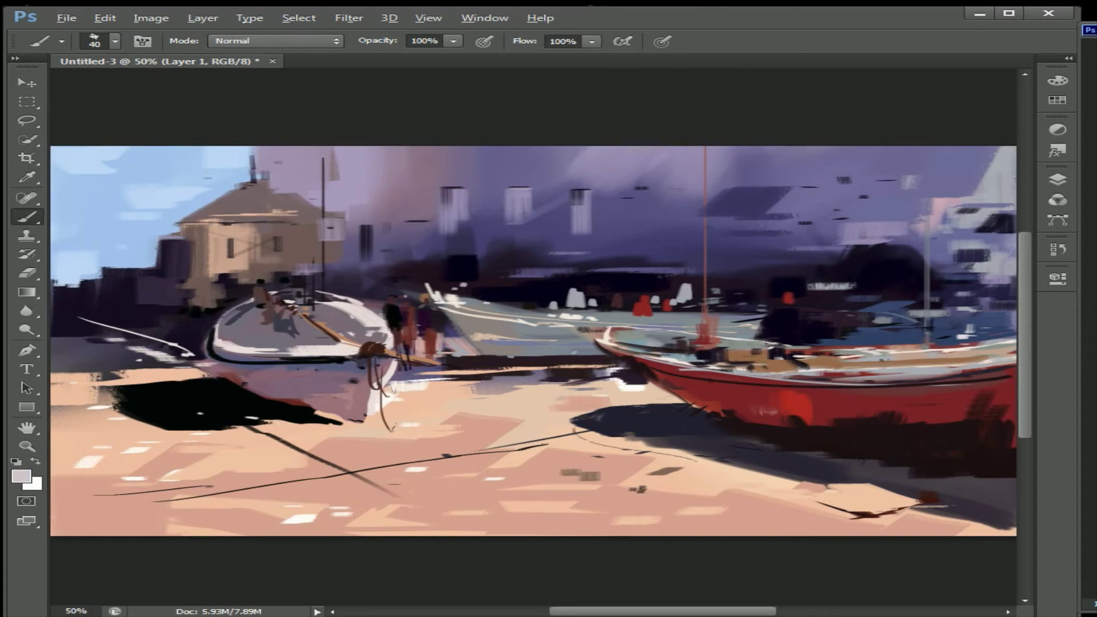
Step: Paint the sky at the canvas's far right edge purple with a 131 px brush
{"action": "scroll", "coordinate": [900, 303], "scroll_direction": "right", "scroll_amount": 4}
{"action": "right_click", "coordinate": [951, 282]}
{"action": "left_click_drag", "start_coordinate": [1005, 318], "coordinate": [1025, 318]}
{"action": "key", "text": "Return"}
{"action": "left_click_drag", "start_coordinate": [942, 167], "coordinate": [968, 269]}
Step: Extend the red boat's hull, grey-green rim and dark underside to the canvas's right edge, using a 100 px textured brush for the underside
{"action": "left_click", "coordinate": [911, 374], "text": "alt"}
{"action": "left_click_drag", "start_coordinate": [980, 363], "coordinate": [951, 381]}
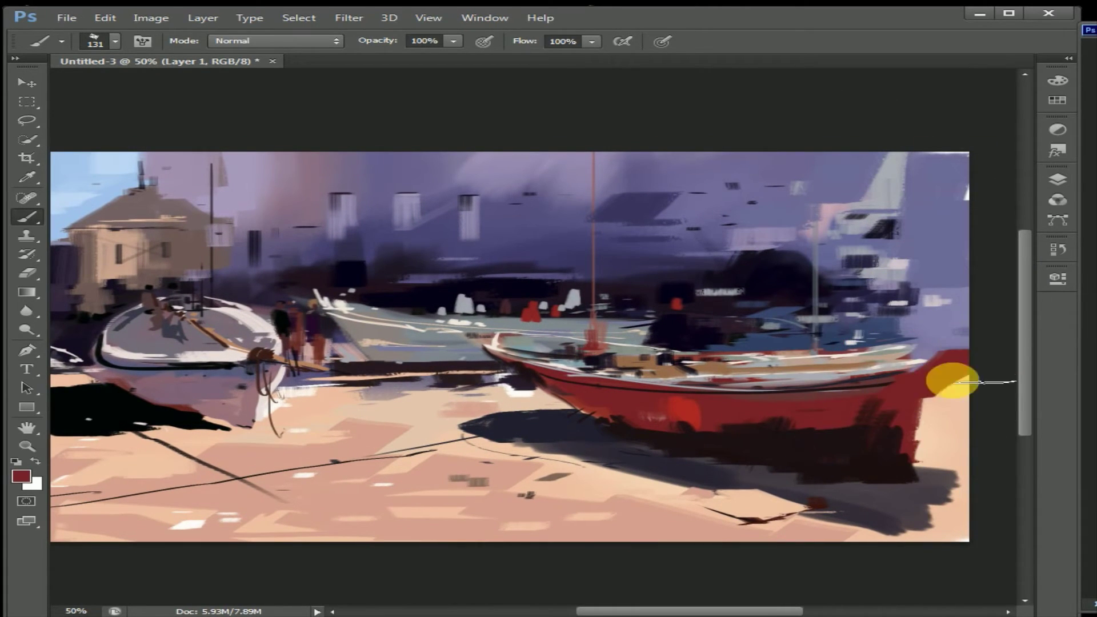
{"action": "left_click", "coordinate": [883, 351], "text": "alt"}
{"action": "right_click", "coordinate": [667, 352]}
{"action": "left_click_drag", "start_coordinate": [797, 372], "coordinate": [783, 372]}
{"action": "key", "text": "Return"}
{"action": "mouse_move", "coordinate": [714, 411]}
{"action": "left_mouse_down"}
{"action": "mouse_move", "coordinate": [925, 448]}
{"action": "mouse_move", "coordinate": [693, 458]}
{"action": "mouse_move", "coordinate": [626, 417]}
{"action": "mouse_move", "coordinate": [710, 416]}
{"action": "left_mouse_up"}
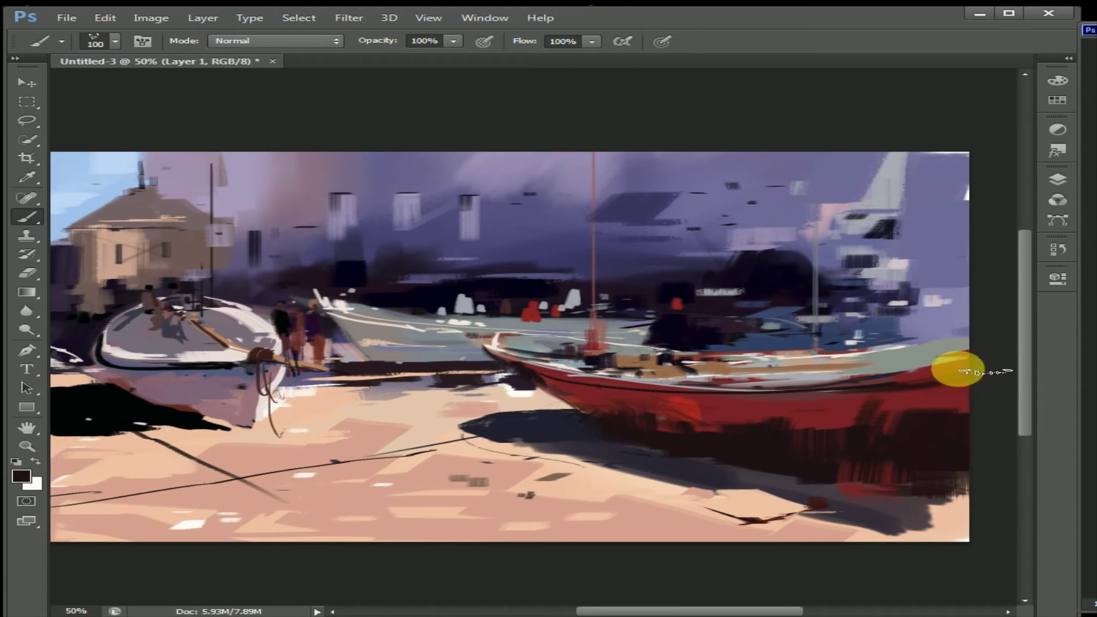
Step: Extend the shadow under the red boat to the canvas edge and add dark and pale textured strokes across the foreground sand
{"action": "mouse_move", "coordinate": [710, 489]}
{"action": "left_mouse_down"}
{"action": "mouse_move", "coordinate": [954, 495]}
{"action": "mouse_move", "coordinate": [965, 514]}
{"action": "left_mouse_up"}
{"action": "mouse_move", "coordinate": [535, 510]}
{"action": "left_mouse_down"}
{"action": "mouse_move", "coordinate": [470, 524]}
{"action": "mouse_move", "coordinate": [925, 531]}
{"action": "mouse_move", "coordinate": [543, 482]}
{"action": "mouse_move", "coordinate": [684, 517]}
{"action": "left_mouse_up"}
{"action": "left_click", "coordinate": [800, 514], "text": "alt"}
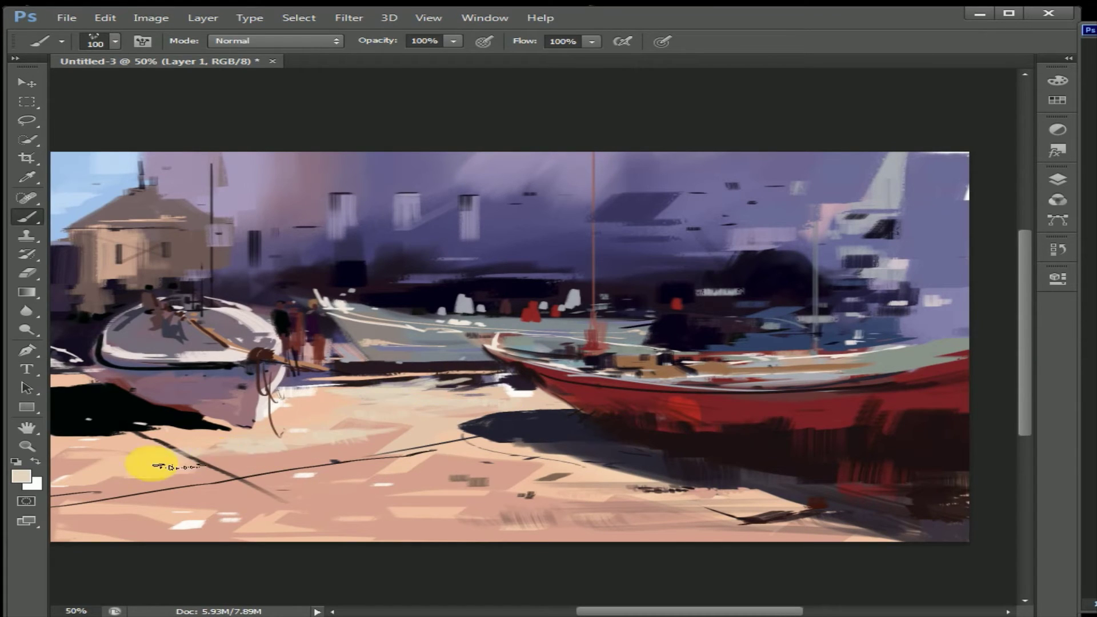
Step: Paint dark blue marks with a 34 px brush and pale strokes with another brush in the background above the red boat's stern
{"action": "left_click", "coordinate": [840, 318], "text": "alt"}
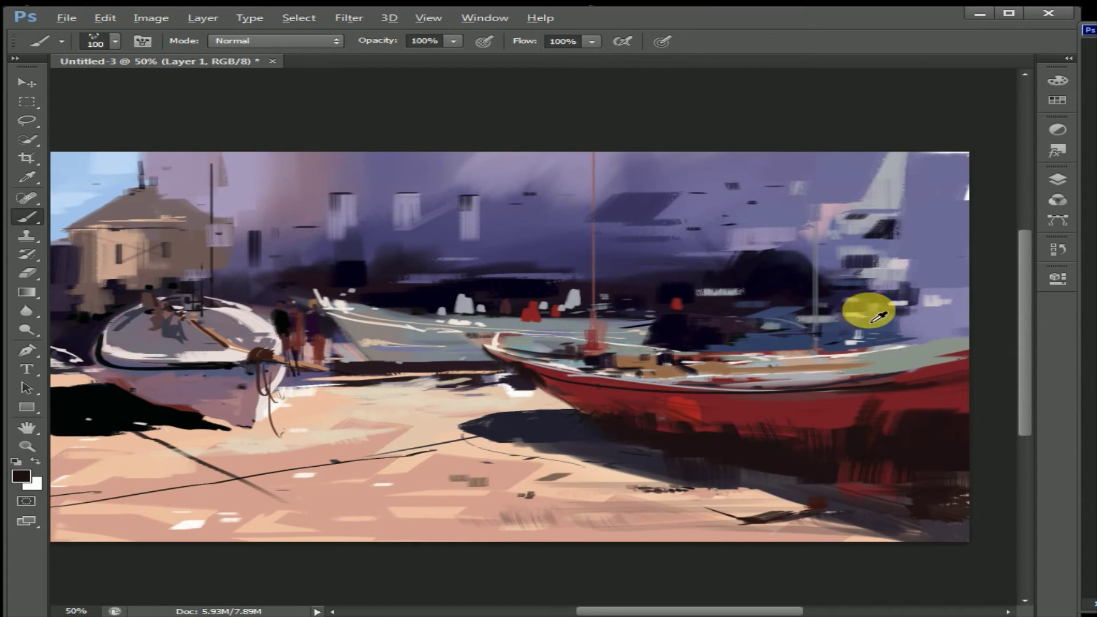
{"action": "left_click_drag", "start_coordinate": [965, 317], "coordinate": [892, 342]}
{"action": "key", "text": "bracketleft"}
{"action": "key", "text": "bracketleft"}
{"action": "key", "text": "bracketleft"}
{"action": "key", "text": "bracketleft"}
{"action": "key", "text": "bracketleft"}
{"action": "key", "text": "bracketleft"}
{"action": "key", "text": "bracketleft"}
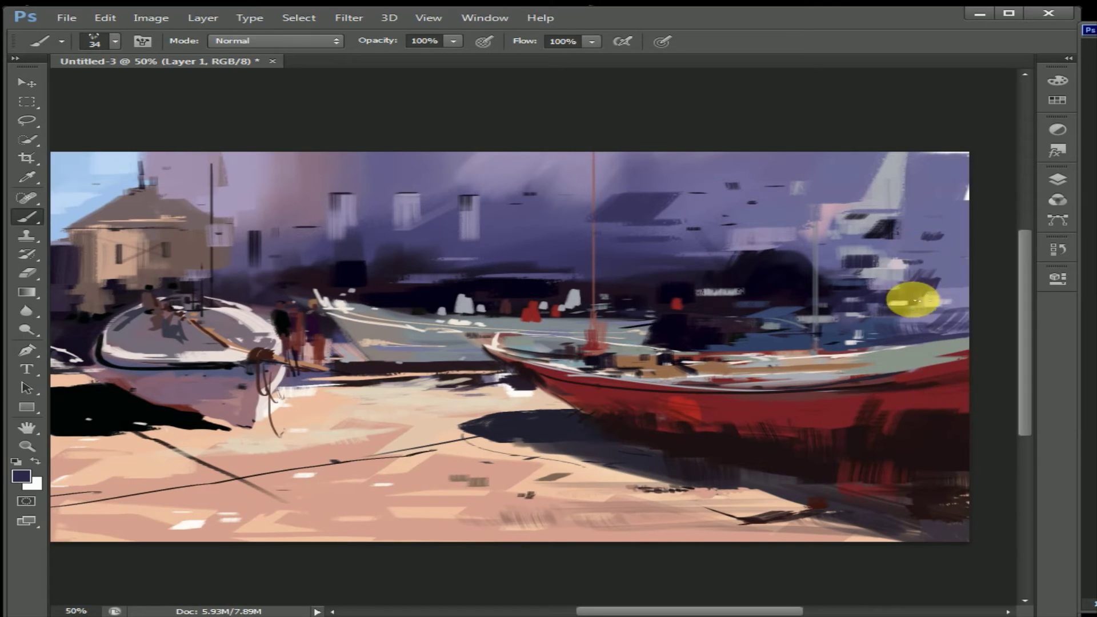
{"action": "right_click", "coordinate": [844, 274]}
{"action": "left_click", "coordinate": [942, 244]}
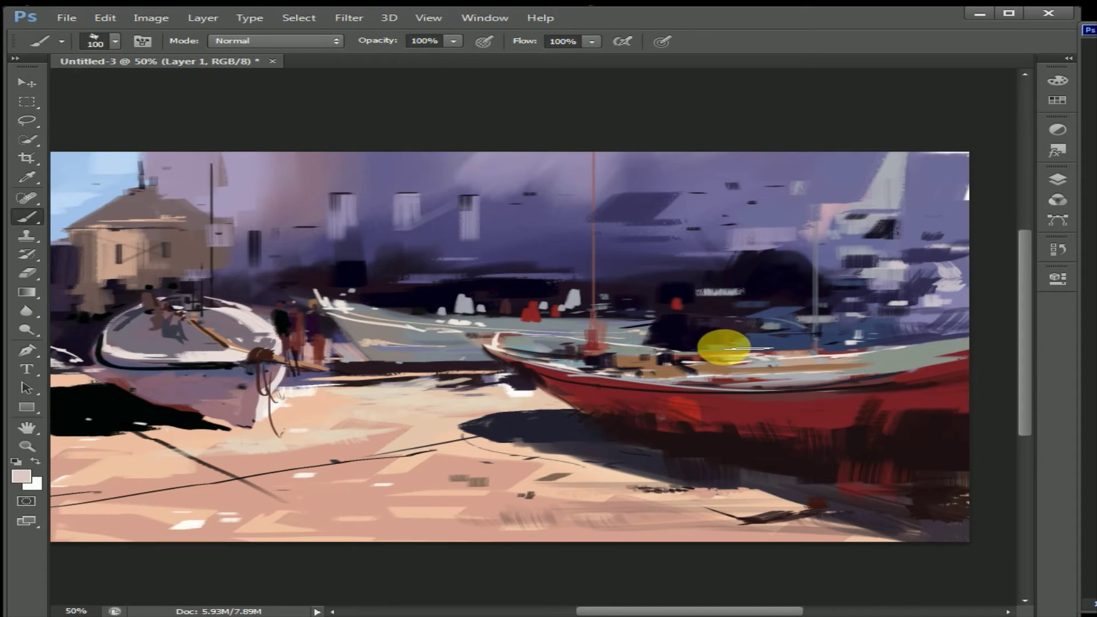
Step: Sample dark navy and refine the small background figures with a 15 px brush
{"action": "right_click", "coordinate": [543, 324]}
{"action": "left_click_drag", "start_coordinate": [568, 331], "coordinate": [514, 318]}
{"action": "left_click", "coordinate": [484, 297], "text": "alt"}
{"action": "key", "text": "bracketleft"}
{"action": "key", "text": "bracketleft"}
{"action": "key", "text": "bracketleft"}
{"action": "key", "text": "bracketleft"}
{"action": "left_click", "coordinate": [293, 301]}
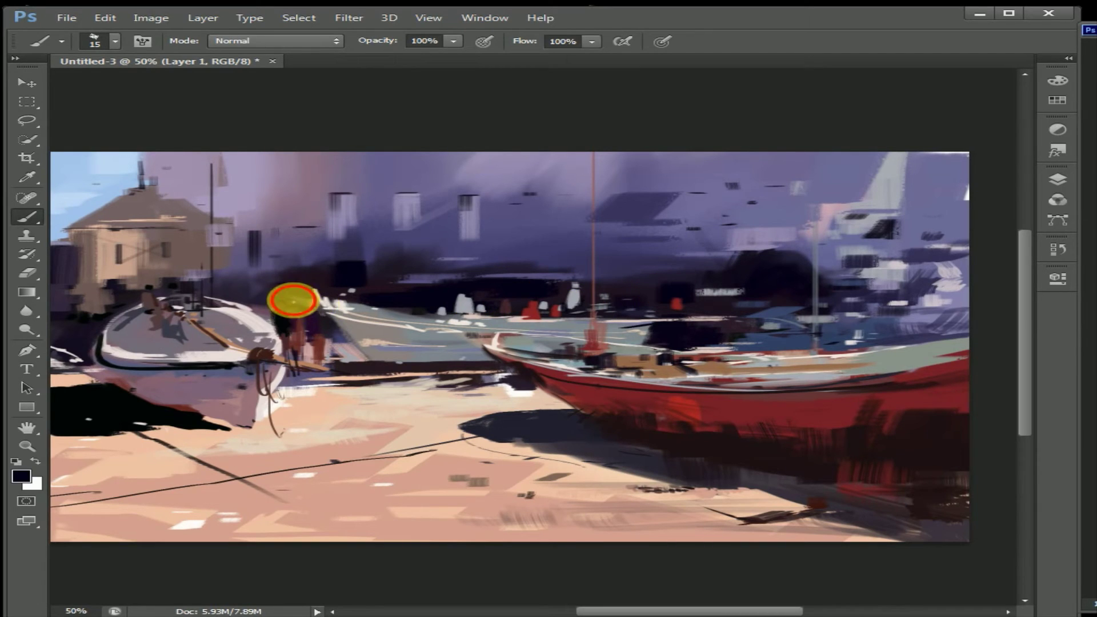
Step: Touch up the red boat's bow with light strokes and add dark accents around the nearby background figures
{"action": "left_click", "coordinate": [457, 371], "text": "alt"}
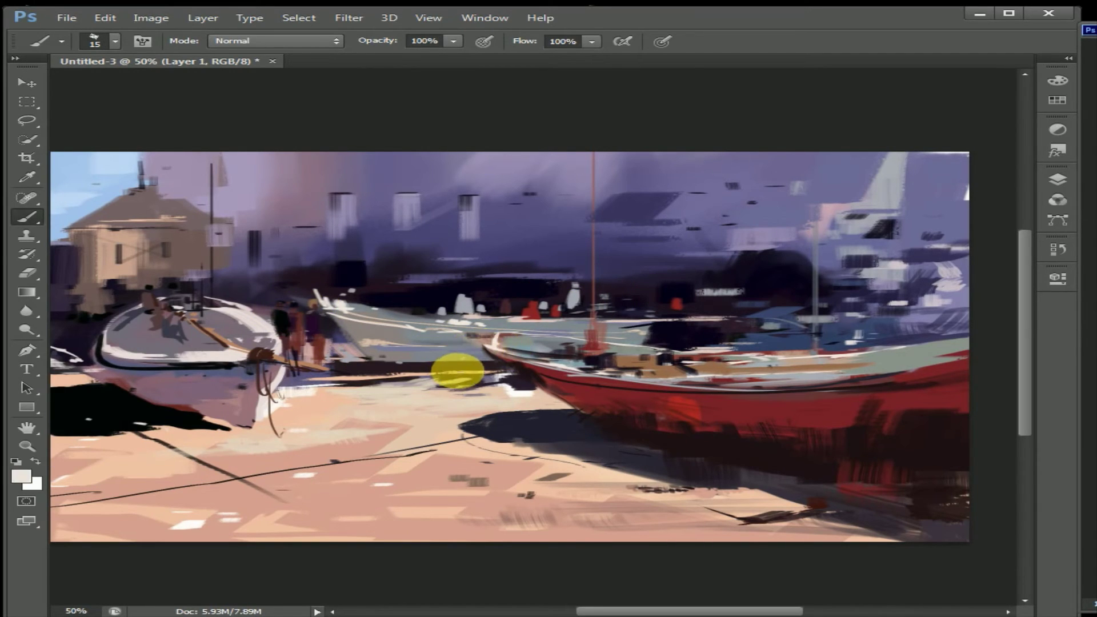
{"action": "left_click_drag", "start_coordinate": [485, 348], "coordinate": [495, 340]}
{"action": "left_click", "coordinate": [558, 402], "text": "alt"}
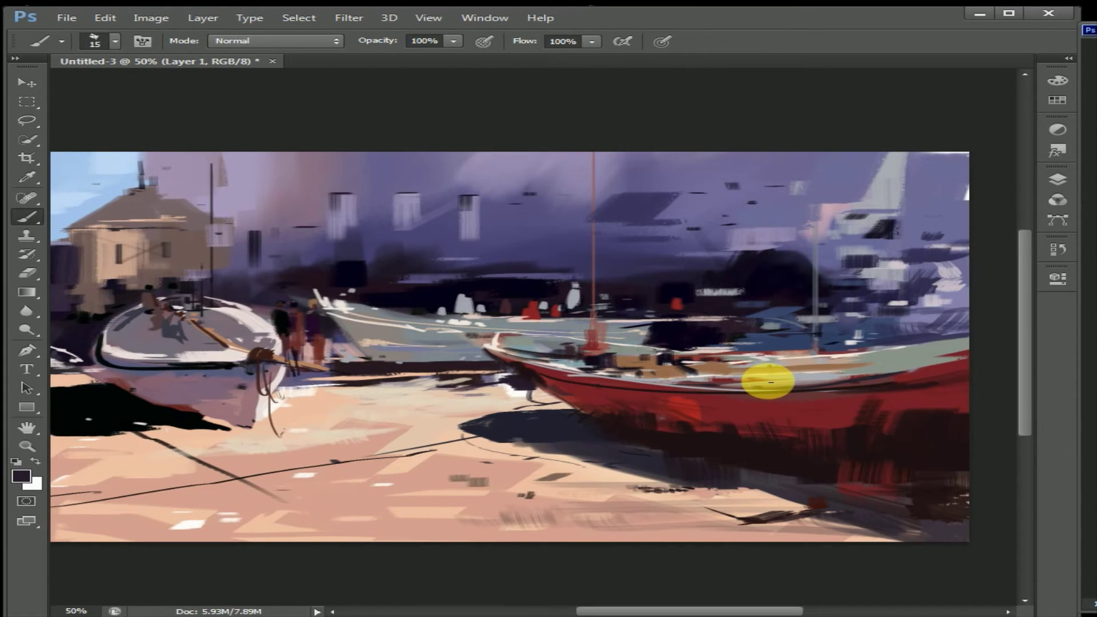
{"action": "left_click", "coordinate": [761, 289], "text": "alt"}
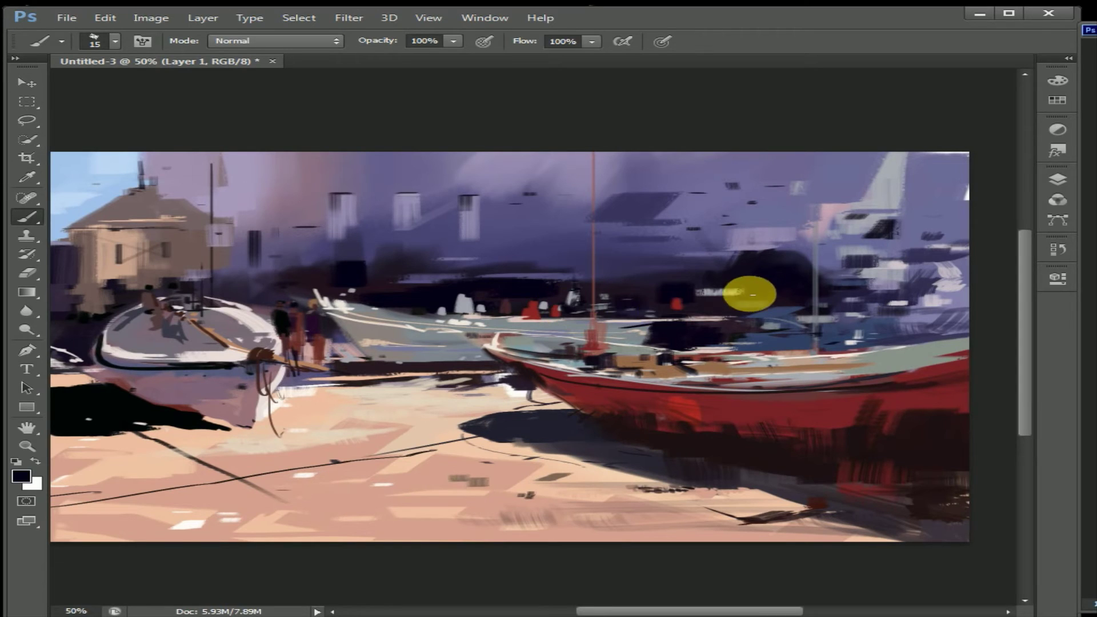
Step: Darken the red hull's shadow side near the bow with sampled dark purple tones and a 42 px brush
{"action": "right_click", "coordinate": [604, 424]}
{"action": "type", "text": "42"}
{"action": "key", "text": "Return"}
{"action": "left_click", "coordinate": [543, 387], "text": "alt"}
{"action": "left_click", "coordinate": [627, 384], "text": "alt"}
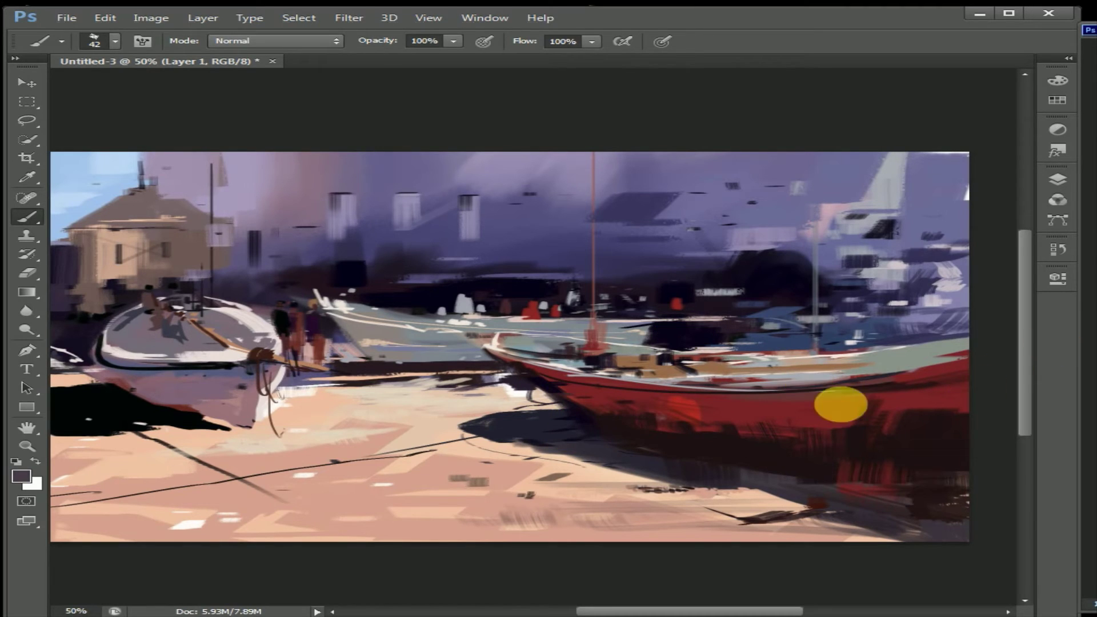
Step: Add dark accents along the red boat's stern rim and a grey patch on its hull, setting the brush to 48 px
{"action": "left_click", "coordinate": [943, 366], "text": "alt"}
{"action": "left_click", "coordinate": [685, 337], "text": "alt"}
{"action": "right_click", "coordinate": [791, 299]}
{"action": "left_click_drag", "start_coordinate": [797, 302], "coordinate": [788, 301]}
{"action": "right_click", "coordinate": [834, 334]}
{"action": "right_click", "coordinate": [796, 311]}
{"action": "right_click", "coordinate": [833, 337]}
{"action": "type", "text": "48"}
{"action": "key", "text": "Return"}
Step: Sample red from the hull and paint red flags on the central mast and above the red boat
{"action": "right_click", "coordinate": [692, 411]}
{"action": "left_click", "coordinate": [692, 411], "text": "alt"}
{"action": "mouse_move", "coordinate": [702, 194]}
{"action": "left_mouse_down"}
{"action": "mouse_move", "coordinate": [729, 231]}
{"action": "mouse_move", "coordinate": [708, 203]}
{"action": "mouse_move", "coordinate": [614, 195]}
{"action": "left_mouse_up"}
{"action": "left_click_drag", "start_coordinate": [594, 240], "coordinate": [631, 260]}
Step: Draw a thin dark flagpole and rigging lines on the red boat with a 7 px brush, then set the brush to 14 px
{"action": "right_click", "coordinate": [662, 197]}
{"action": "type", "text": "7"}
{"action": "key", "text": "Return"}
{"action": "left_click", "coordinate": [544, 286], "text": "alt"}
{"action": "right_click", "coordinate": [807, 336]}
{"action": "type", "text": "14"}
{"action": "key", "text": "Return"}
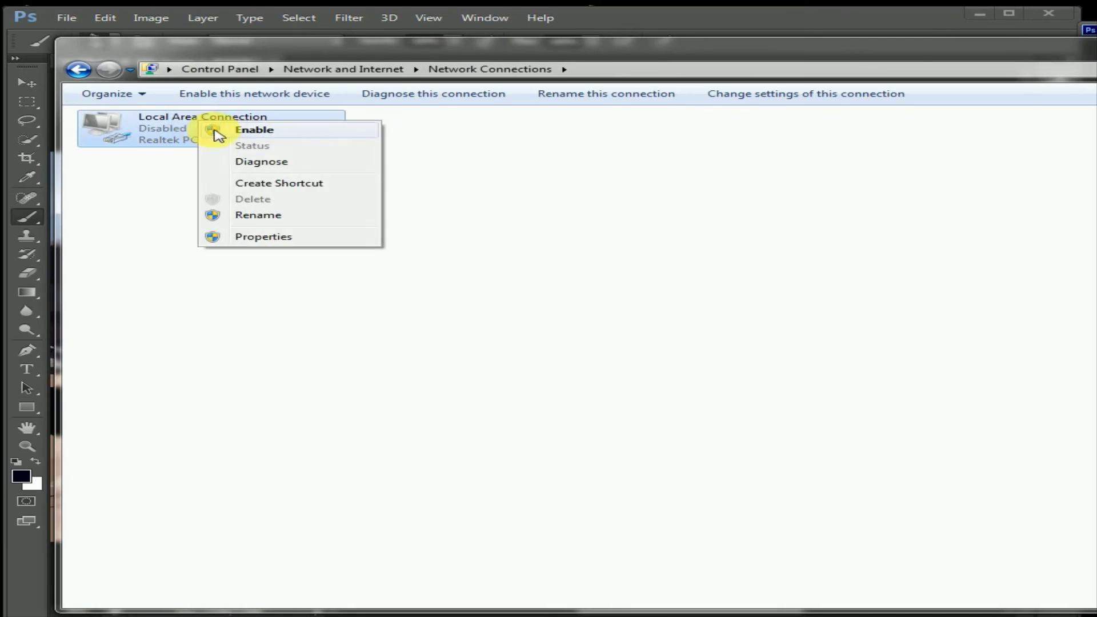
Step: Enable the Local Area Connection in the Windows Network Connections window
{"action": "left_click", "coordinate": [215, 130]}
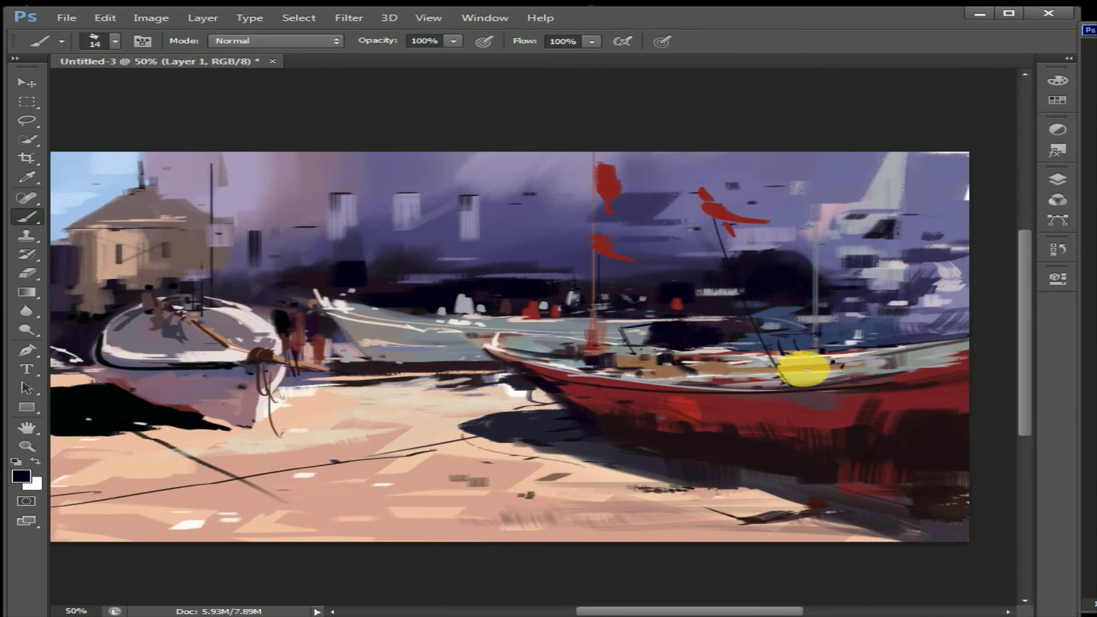
Step: Add dark lines to the red boat's stern and specks on the sand, then refine the middle background figures with a 30 px brush
{"action": "mouse_move", "coordinate": [807, 370]}
{"action": "left_mouse_down"}
{"action": "mouse_move", "coordinate": [739, 379]}
{"action": "mouse_move", "coordinate": [885, 386]}
{"action": "mouse_move", "coordinate": [933, 410]}
{"action": "mouse_move", "coordinate": [951, 440]}
{"action": "left_mouse_up"}
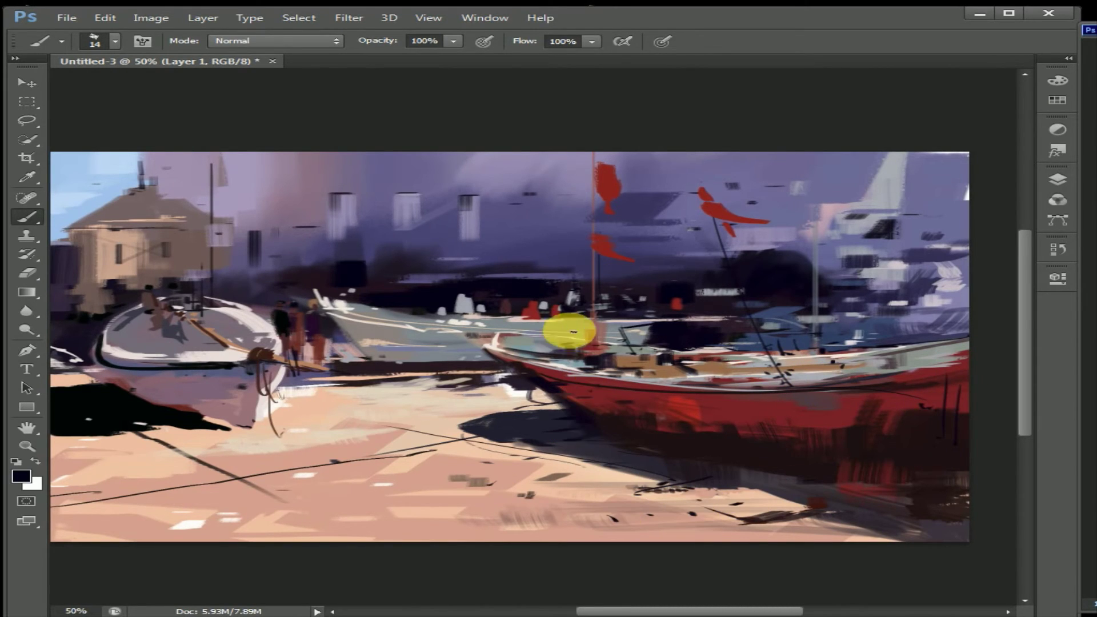
{"action": "right_click", "coordinate": [380, 306]}
{"action": "left_click", "coordinate": [496, 313], "text": "alt"}
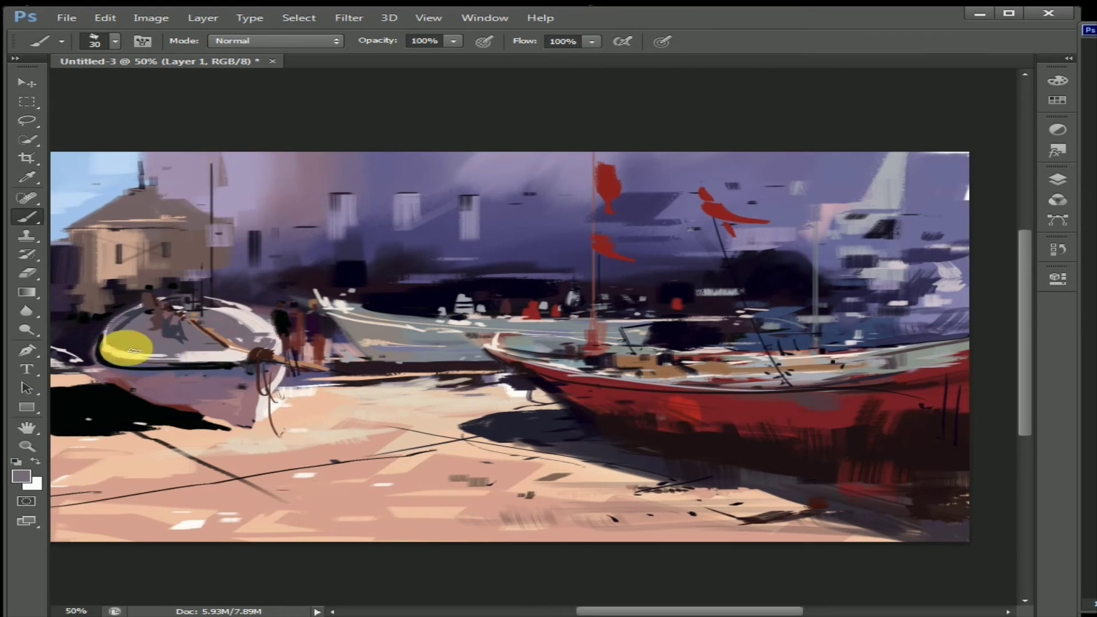
Step: Reset the colours to black and dab crowd heads behind the left boat, specks on the sand and dots in the sky
{"action": "key", "text": "d"}
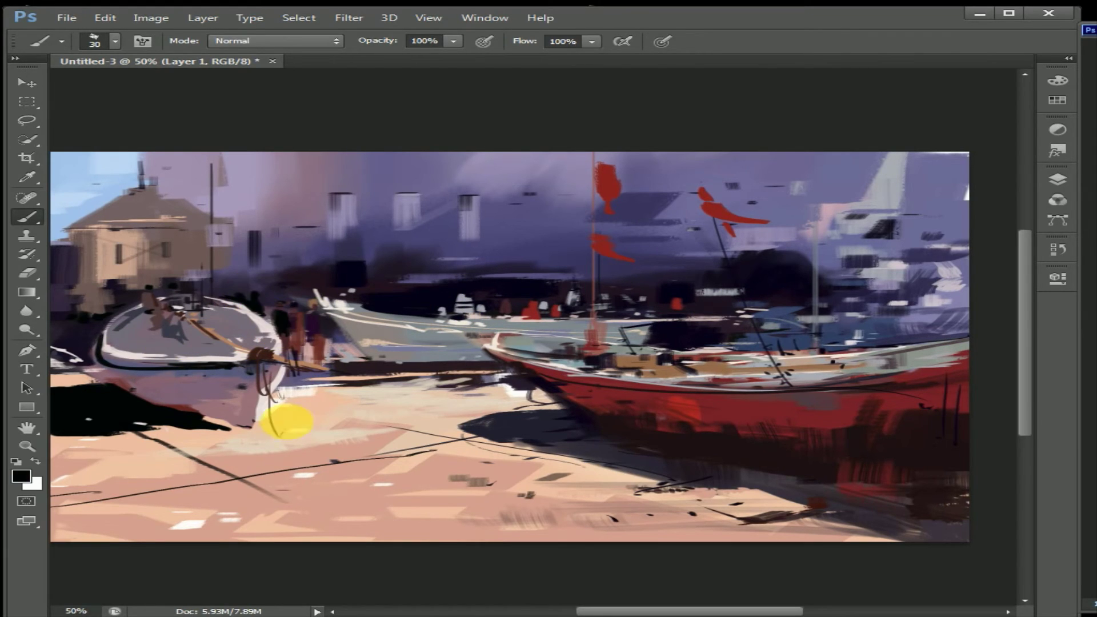
{"action": "left_click", "coordinate": [375, 378]}
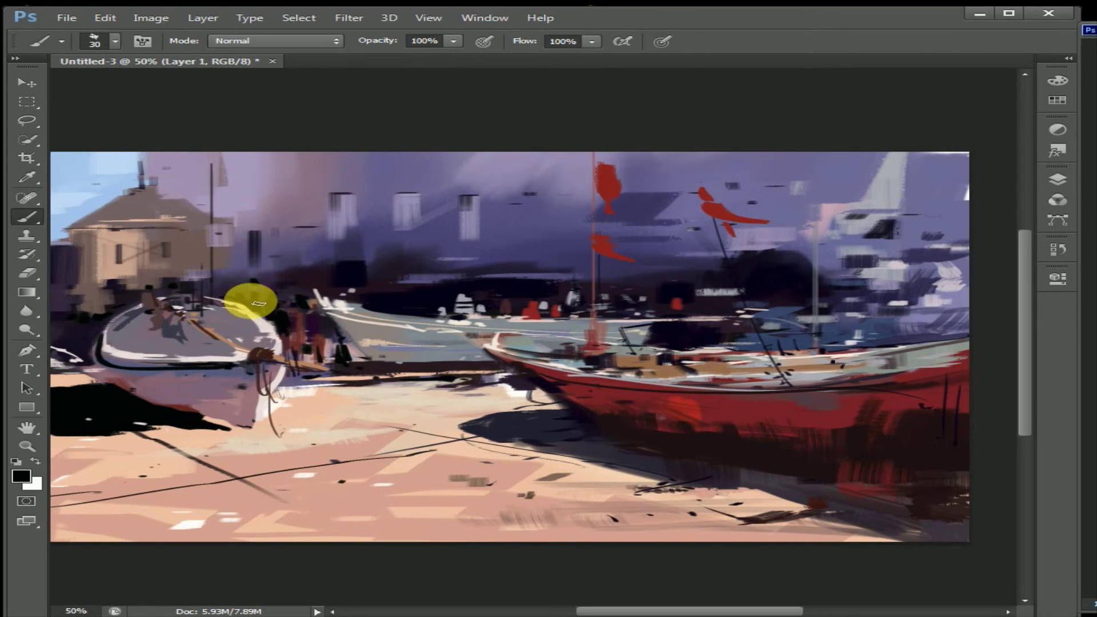
{"action": "left_click", "coordinate": [323, 164]}
{"action": "left_click", "coordinate": [306, 174]}
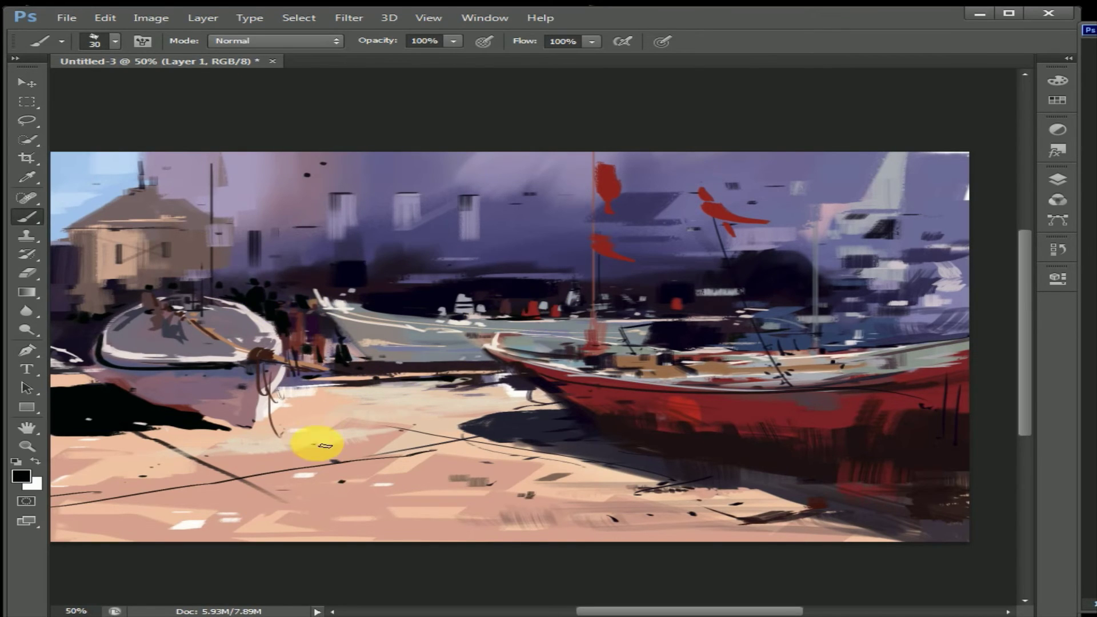
Step: Add small marks to the red hull, hanging dark ropes at its bow and light strokes beneath it, using a 31 px brush
{"action": "left_click", "coordinate": [502, 350], "text": "alt"}
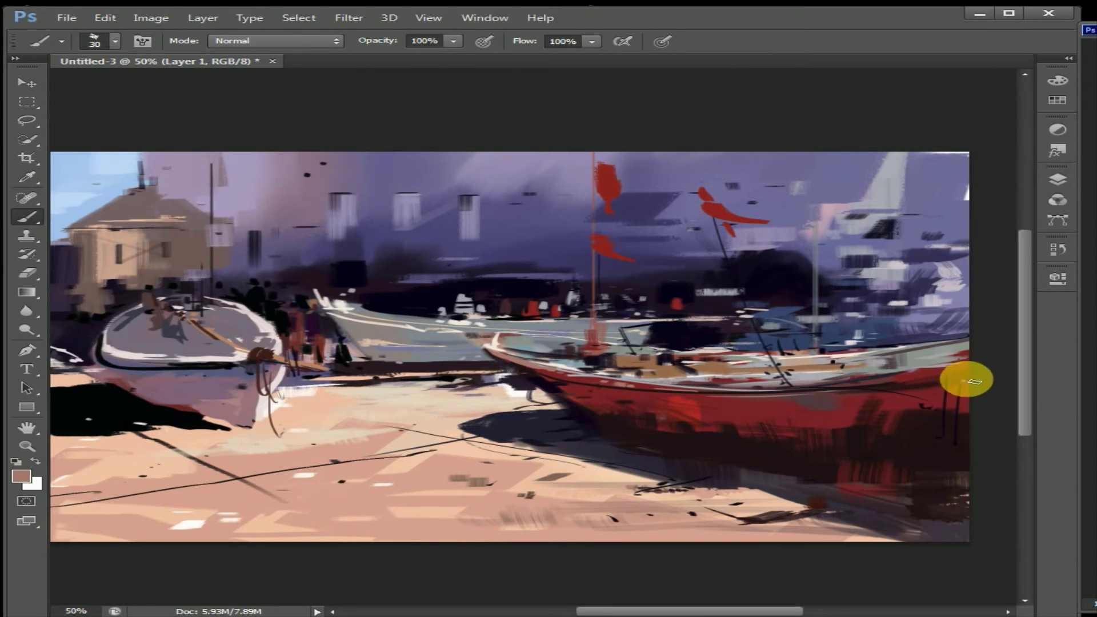
{"action": "mouse_move", "coordinate": [965, 369]}
{"action": "left_mouse_down"}
{"action": "mouse_move", "coordinate": [796, 395]}
{"action": "mouse_move", "coordinate": [983, 357]}
{"action": "mouse_move", "coordinate": [840, 397]}
{"action": "left_mouse_up"}
{"action": "left_click", "coordinate": [492, 424]}
{"action": "right_click", "coordinate": [466, 355]}
{"action": "left_click_drag", "start_coordinate": [489, 362], "coordinate": [483, 349]}
{"action": "left_click", "coordinate": [559, 365], "text": "alt"}
{"action": "left_click_drag", "start_coordinate": [536, 412], "coordinate": [558, 390]}
{"action": "right_click", "coordinate": [548, 343]}
{"action": "key", "text": "Return"}
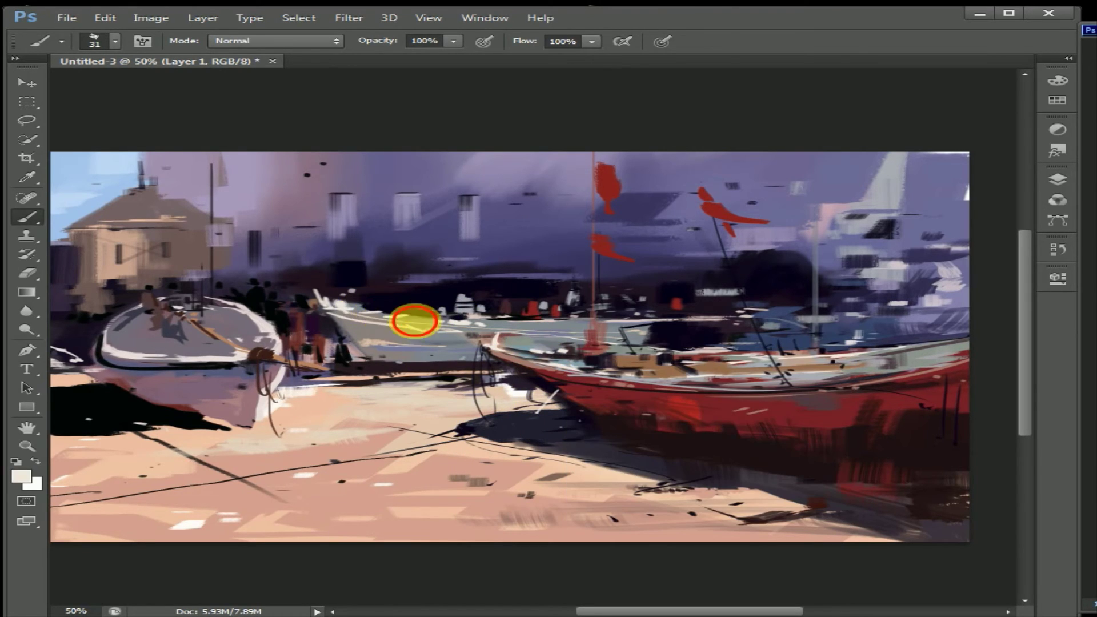
Step: Refine the middle boat's bow and rim with white highlights and sampled dark accents
{"action": "left_click", "coordinate": [337, 302], "text": "alt"}
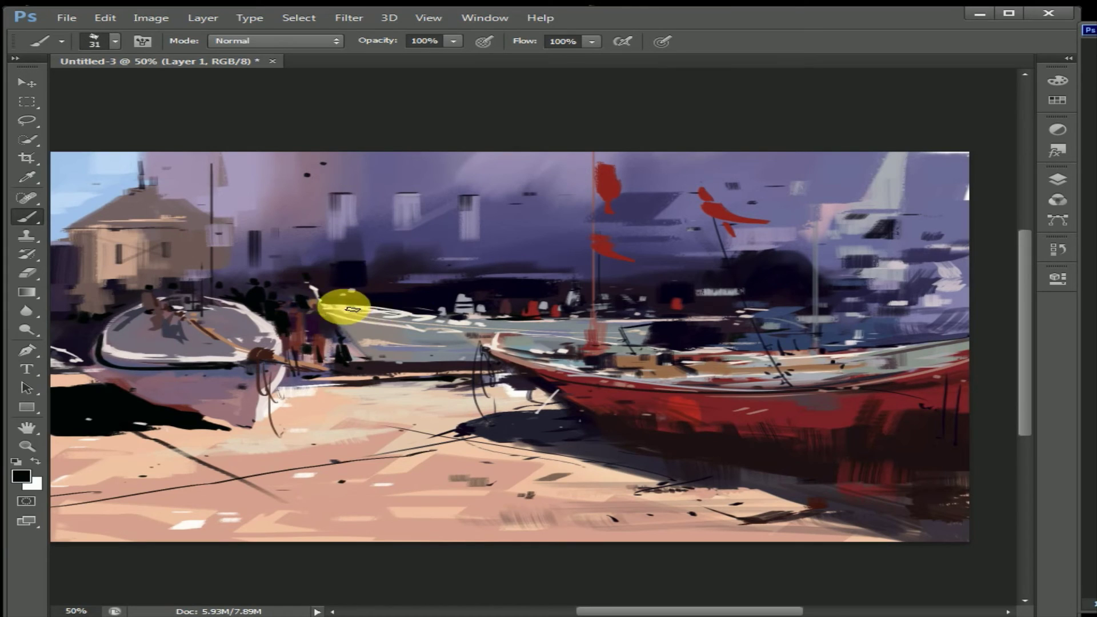
{"action": "left_click", "coordinate": [443, 311], "text": "alt"}
{"action": "left_click", "coordinate": [292, 384], "text": "alt"}
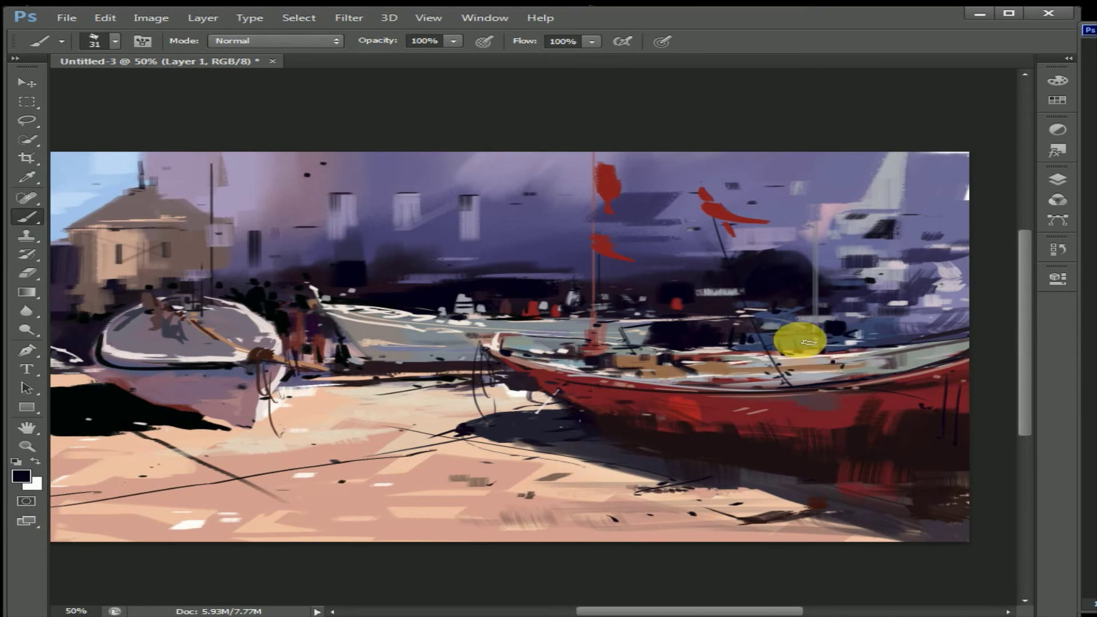
Step: Add a dark stroke below the red boat and draw dark mast and rigging lines at its stern with a 13 px brush
{"action": "left_click_drag", "start_coordinate": [731, 481], "coordinate": [805, 472]}
{"action": "right_click", "coordinate": [921, 228]}
{"action": "left_click", "coordinate": [925, 262]}
{"action": "mouse_move", "coordinate": [867, 202]}
{"action": "left_mouse_down"}
{"action": "mouse_move", "coordinate": [901, 247]}
{"action": "mouse_move", "coordinate": [943, 362]}
{"action": "mouse_move", "coordinate": [832, 382]}
{"action": "left_mouse_up"}
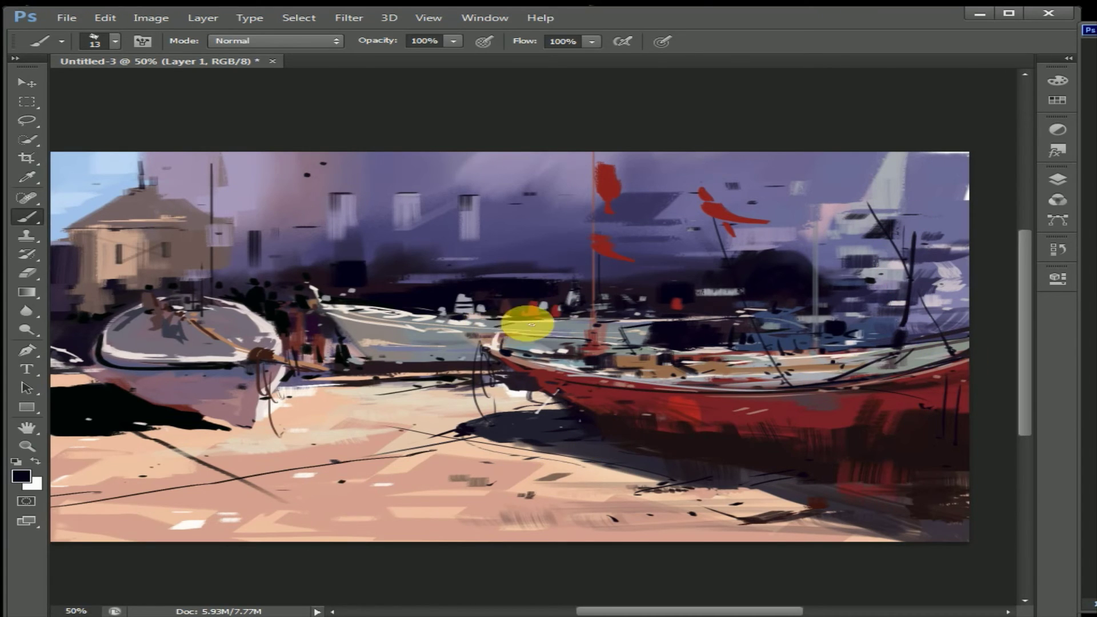
Step: Add a dark line near the left boat and scatter dark brown marks across the foreground sand with a 32 px brush
{"action": "left_click_drag", "start_coordinate": [102, 338], "coordinate": [116, 394]}
{"action": "left_click", "coordinate": [257, 408], "text": "alt"}
{"action": "right_click", "coordinate": [217, 394]}
{"action": "left_click_drag", "start_coordinate": [251, 421], "coordinate": [269, 421]}
{"action": "key", "text": "Return"}
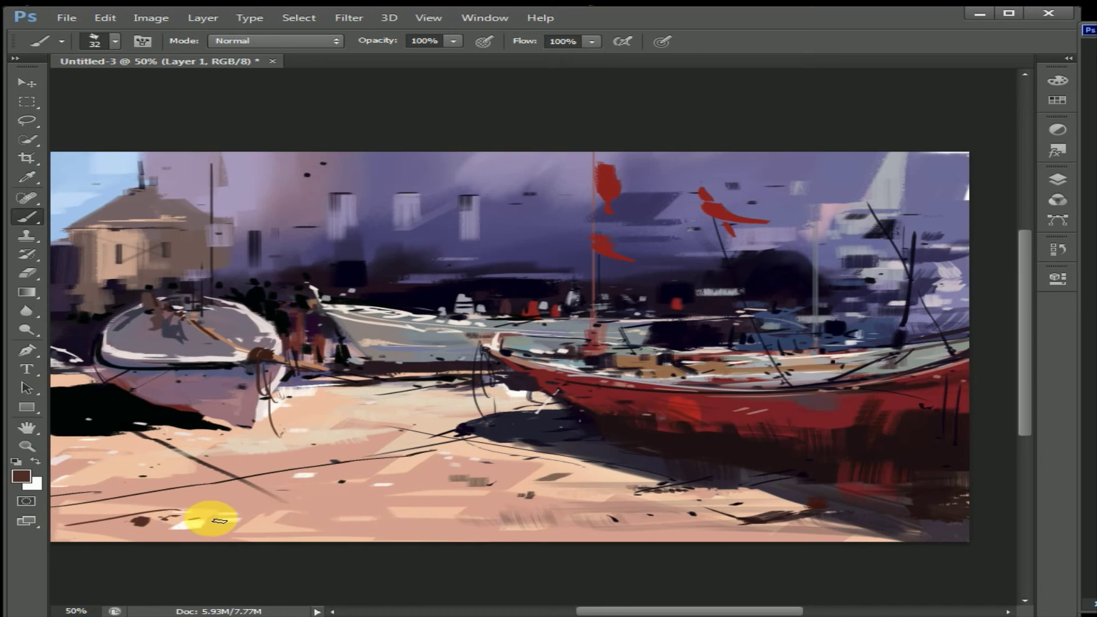
{"action": "mouse_move", "coordinate": [372, 506]}
{"action": "left_mouse_down"}
{"action": "mouse_move", "coordinate": [498, 488]}
{"action": "mouse_move", "coordinate": [665, 492]}
{"action": "left_mouse_up"}
Step: Try the 199 px textured brush, then add dark textured marks to the far-right background with a 46 px brush
{"action": "right_click", "coordinate": [343, 360]}
{"action": "left_click", "coordinate": [409, 453]}
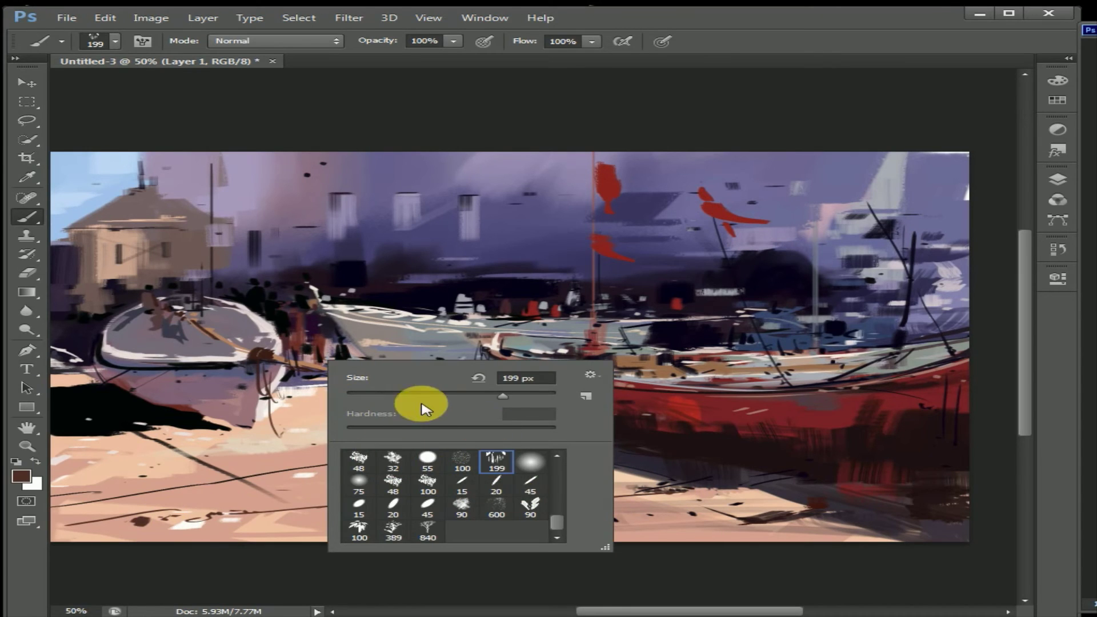
{"action": "key", "text": "Return"}
{"action": "left_click", "coordinate": [788, 359], "text": "alt"}
{"action": "right_click", "coordinate": [788, 359]}
{"action": "left_click", "coordinate": [735, 495]}
{"action": "key", "text": "Return"}
{"action": "left_click", "coordinate": [361, 307], "text": "alt"}
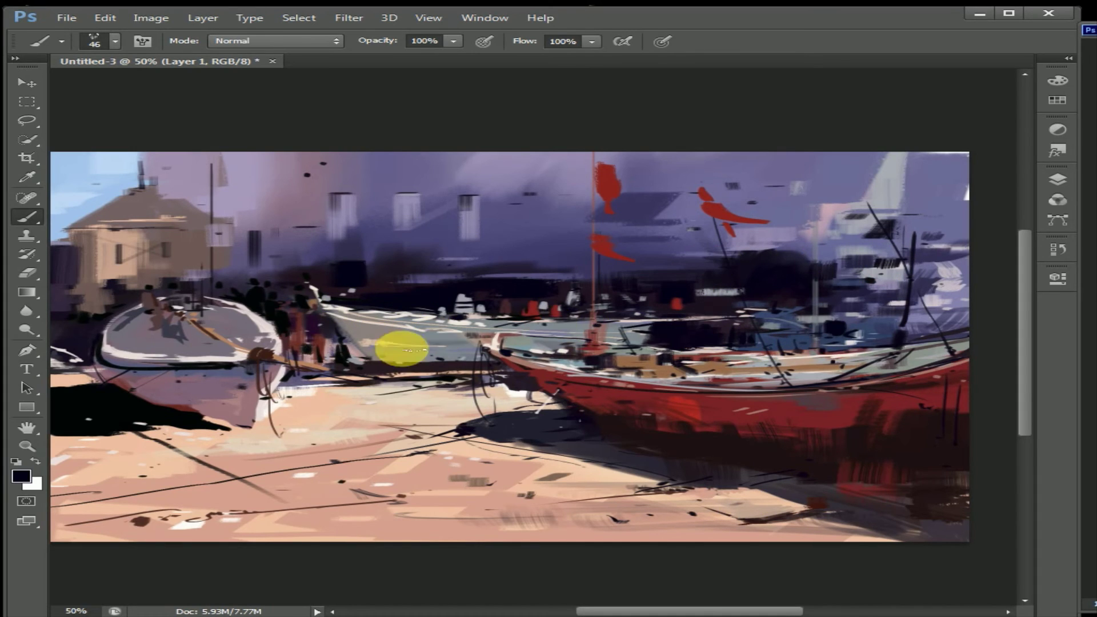
Step: Paint small standing figures in red and mustard yellow with dark heads in front of the middle boat, using a 15 px brush
{"action": "left_click", "coordinate": [682, 399], "text": "alt"}
{"action": "right_click", "coordinate": [641, 360]}
{"action": "left_click", "coordinate": [655, 445]}
{"action": "left_click", "coordinate": [420, 361]}
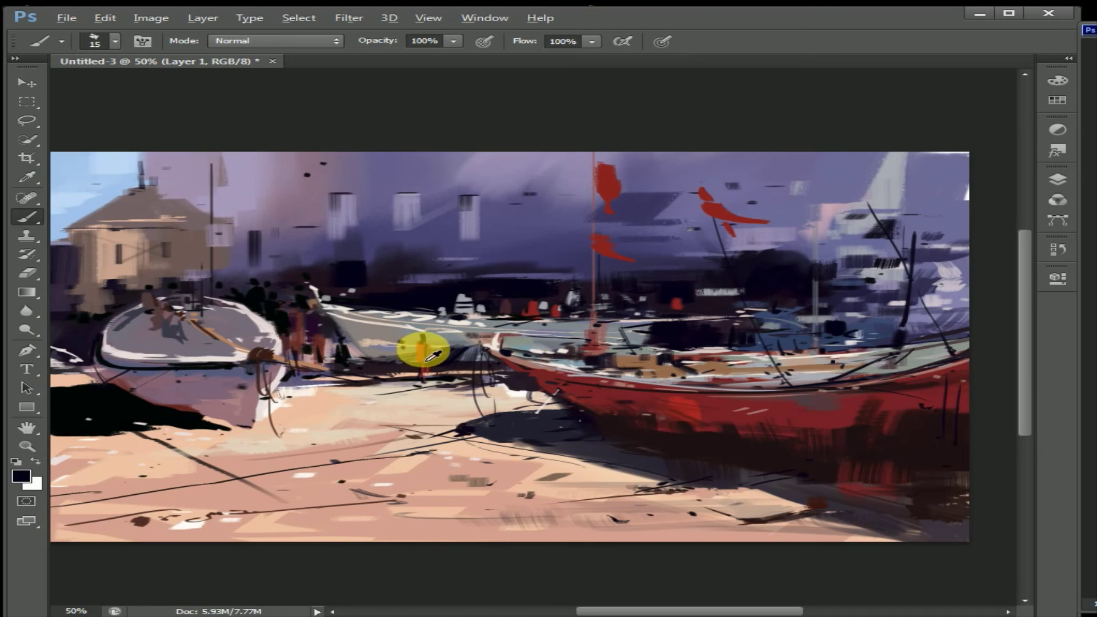
{"action": "left_click", "coordinate": [427, 360], "text": "alt"}
{"action": "right_click", "coordinate": [612, 403]}
{"action": "left_click", "coordinate": [21, 476]}
{"action": "key", "text": "Return"}
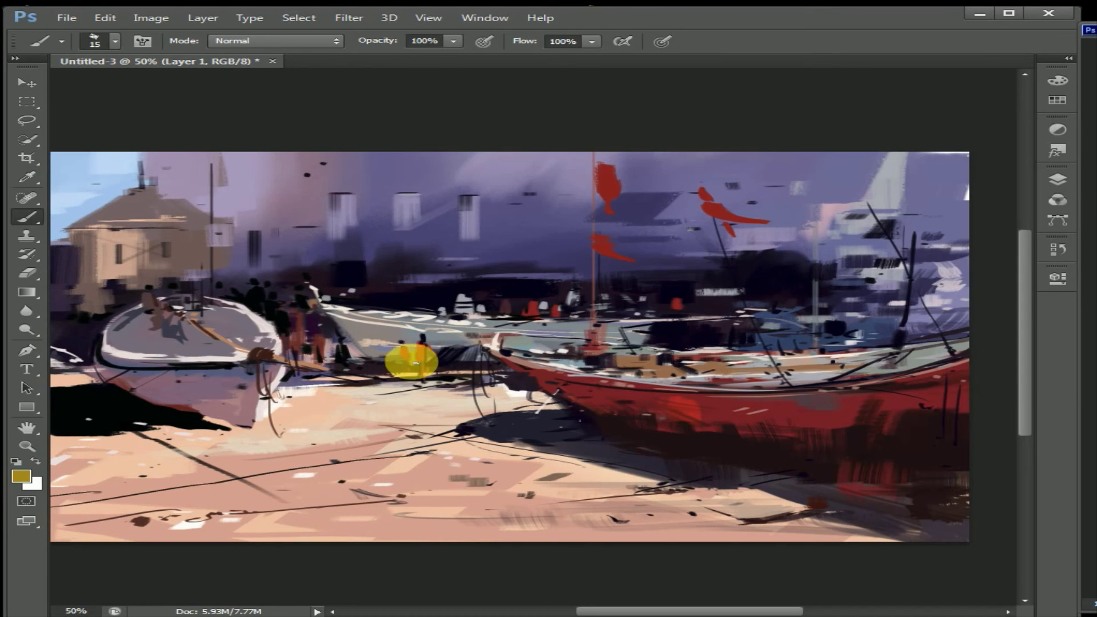
Step: Choose pale blue d8e7f7 and paint light clothing on figures by the middle boat and in the crowd
{"action": "left_click", "coordinate": [21, 475]}
{"action": "left_click", "coordinate": [517, 166]}
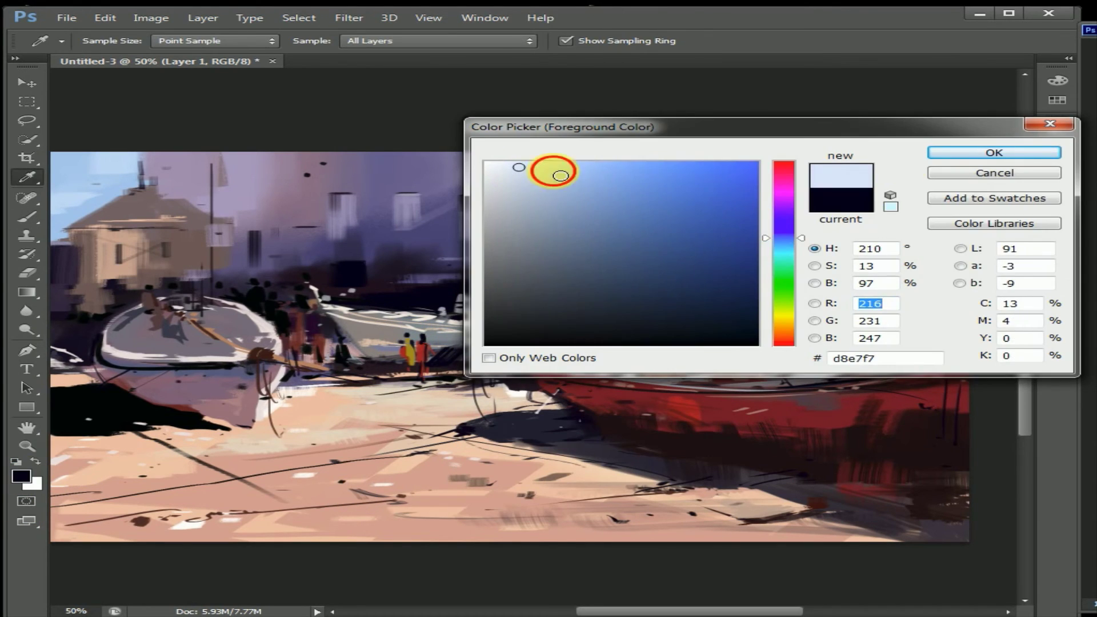
{"action": "key", "text": "Return"}
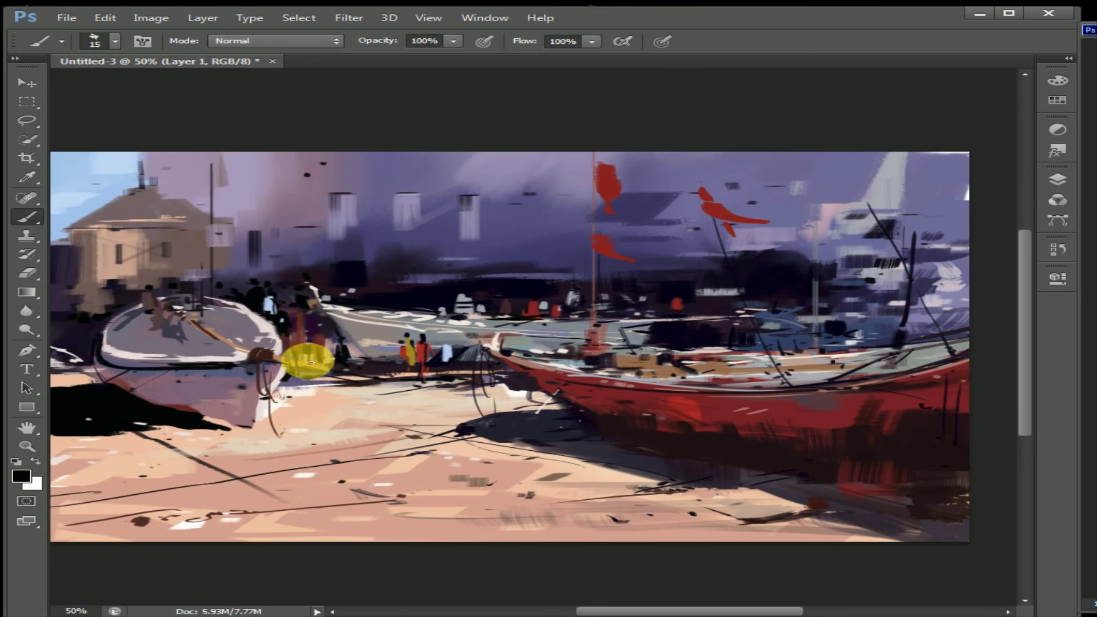
Step: Darken the lower edge of the red hull in black with a 90 px textured brush
{"action": "right_click", "coordinate": [685, 451]}
{"action": "key", "text": "Return"}
{"action": "right_click", "coordinate": [826, 478]}
{"action": "left_click_drag", "start_coordinate": [742, 430], "coordinate": [759, 428]}
{"action": "key", "text": "Return"}
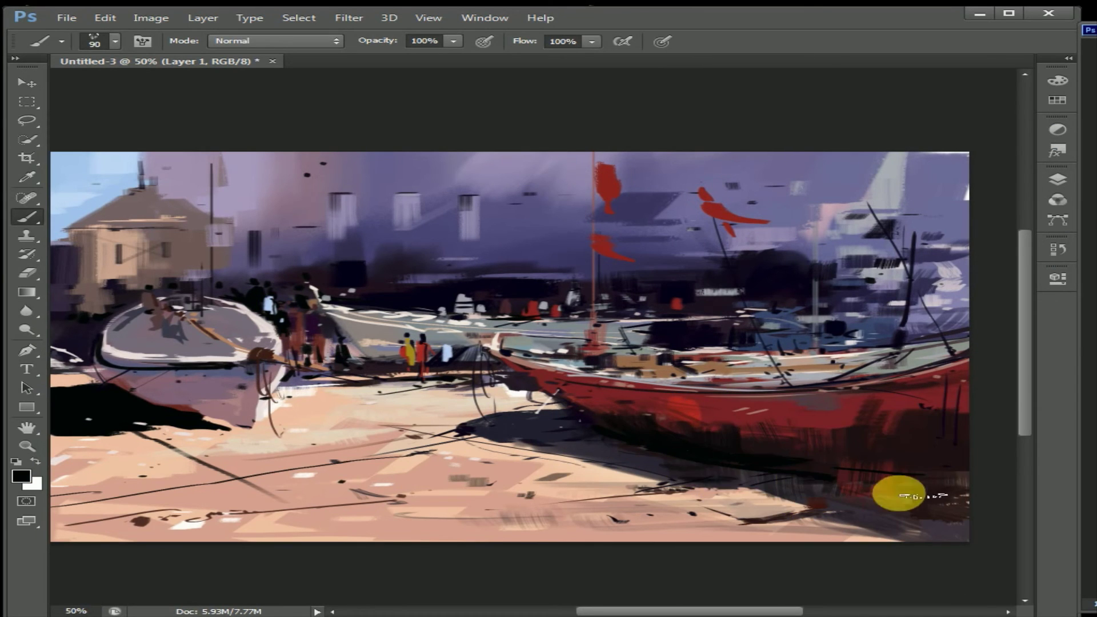
Step: Sample near-white and add fine highlights to the middle boat with an 11 px textured brush
{"action": "left_click", "coordinate": [642, 363], "text": "alt"}
{"action": "right_click", "coordinate": [568, 303]}
{"action": "left_click_drag", "start_coordinate": [567, 303], "coordinate": [548, 304]}
{"action": "key", "text": "Return"}
{"action": "left_click", "coordinate": [531, 335], "text": "alt"}
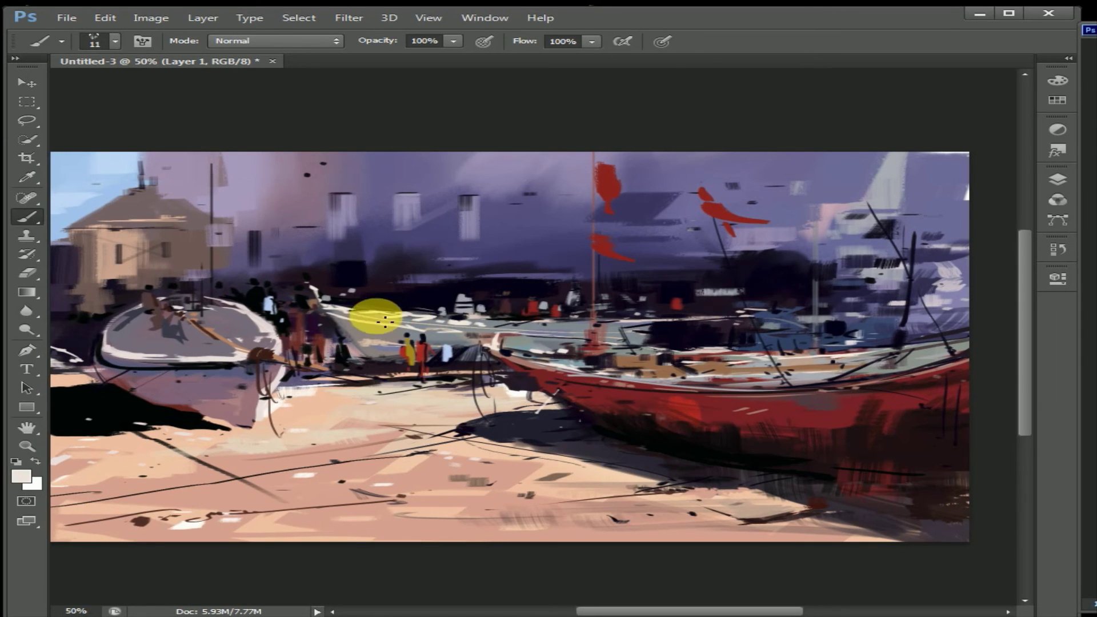
Step: Mix a muted purple and start shading the left boat's deck with a 45 px textured brush
{"action": "left_click", "coordinate": [21, 475]}
{"action": "left_click", "coordinate": [509, 255]}
{"action": "left_click", "coordinate": [1023, 150]}
{"action": "right_click", "coordinate": [220, 306]}
{"action": "key", "text": "Return"}
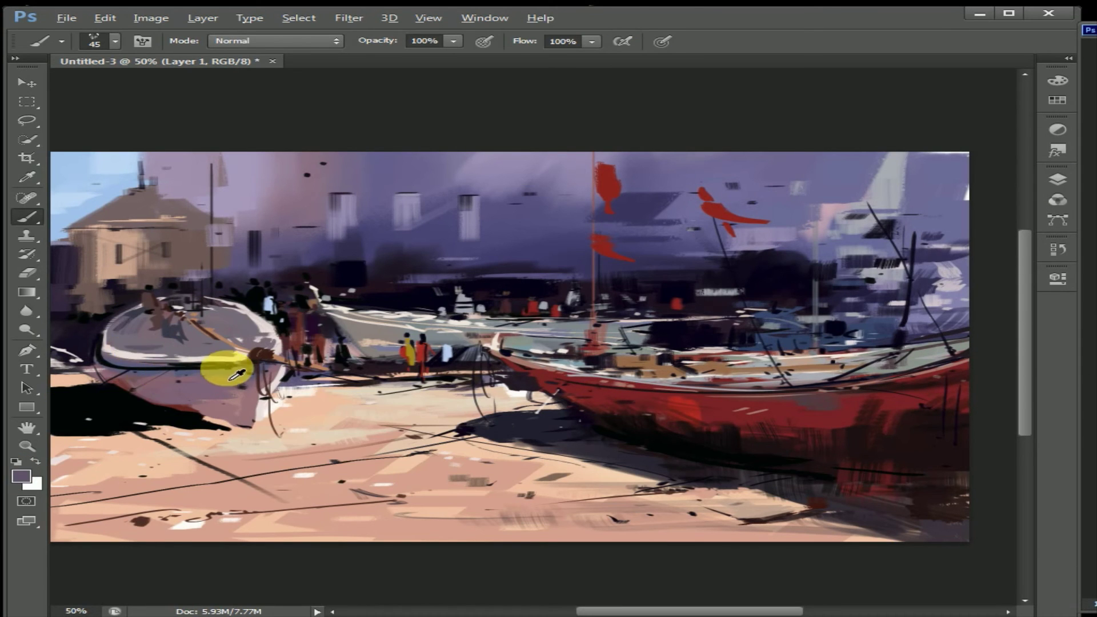
Step: Deepen the shading on the left boat's deck with dark tones and rework its rim above the rope knot
{"action": "left_click", "coordinate": [22, 476]}
{"action": "left_click", "coordinate": [1028, 151]}
{"action": "left_click", "coordinate": [321, 311], "text": "alt"}
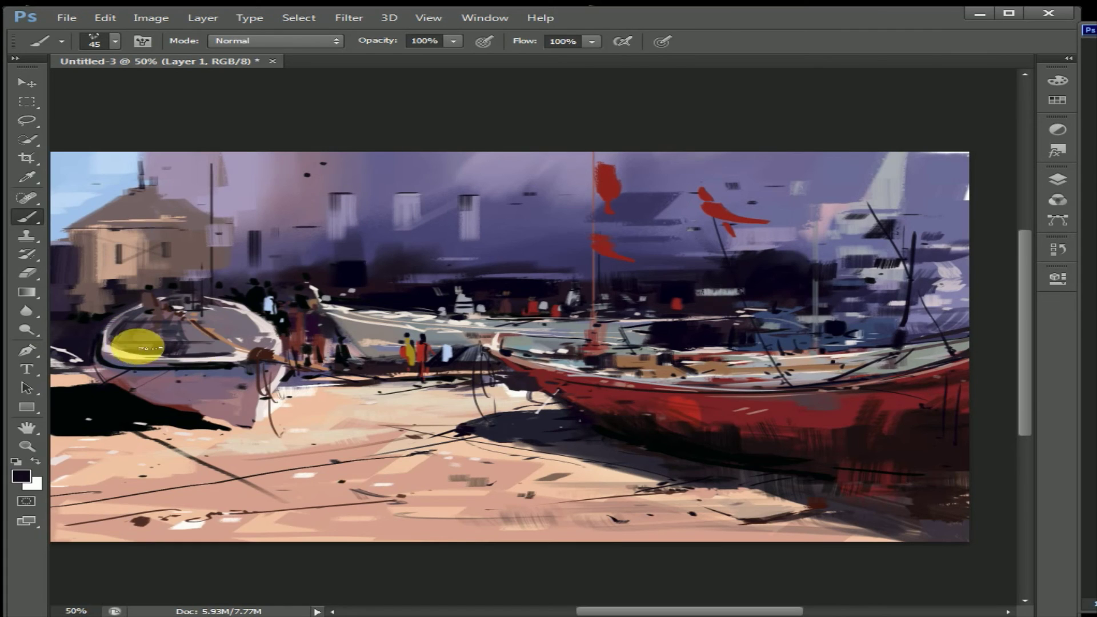
{"action": "left_click_drag", "start_coordinate": [253, 298], "coordinate": [265, 333]}
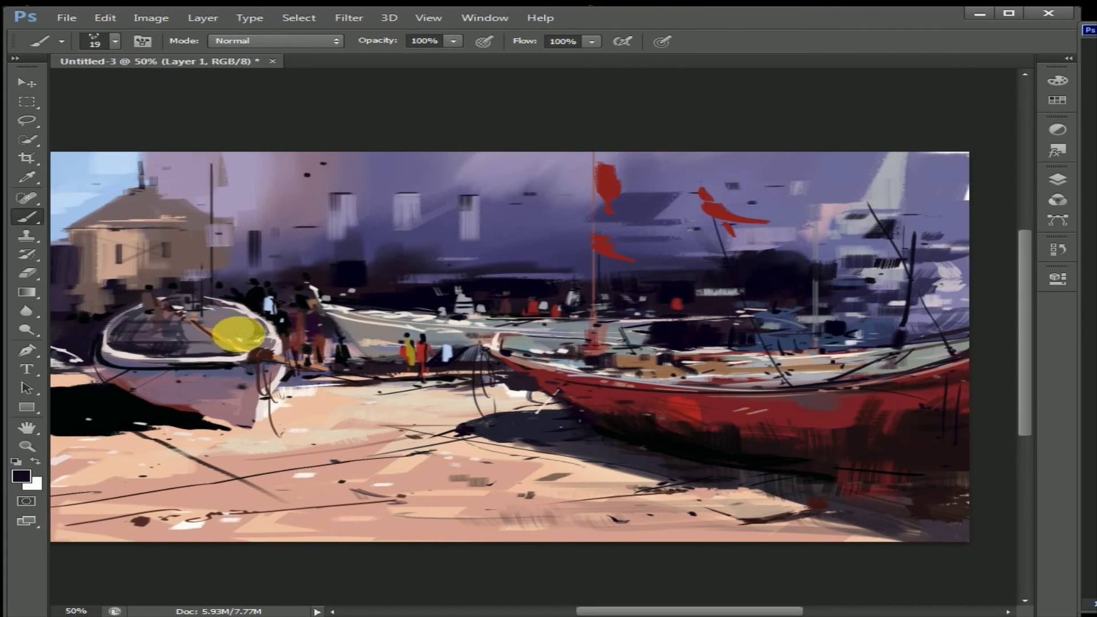
Step: Sample a color from the left hull and dab small accents across the boats and harbor with the 19 px textured brush
{"action": "left_click", "coordinate": [116, 387], "text": "alt"}
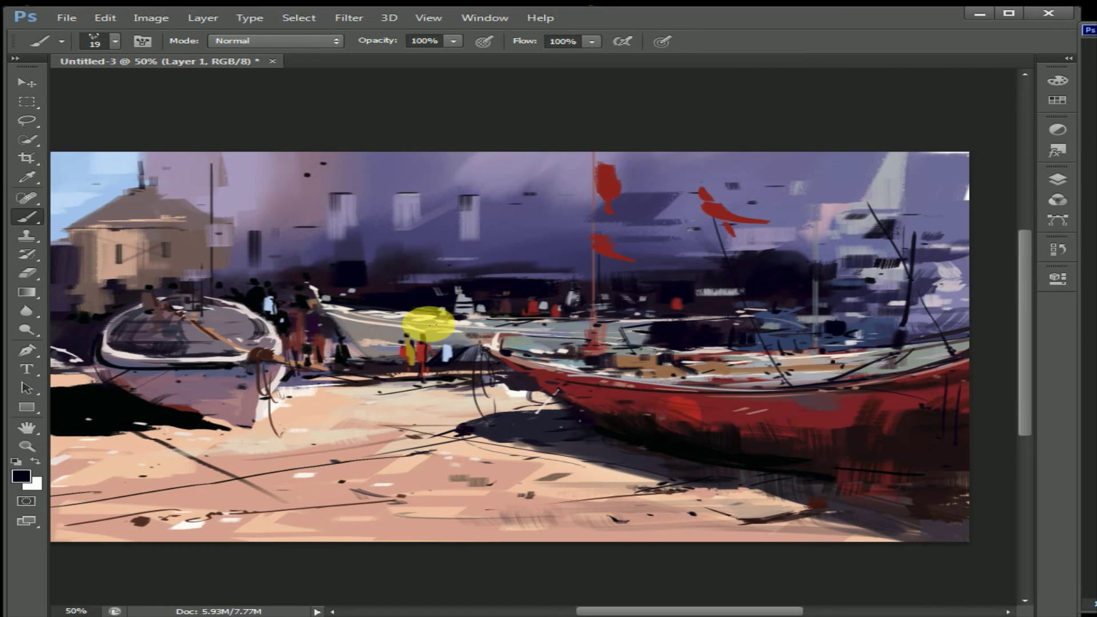
{"action": "left_click", "coordinate": [357, 334]}
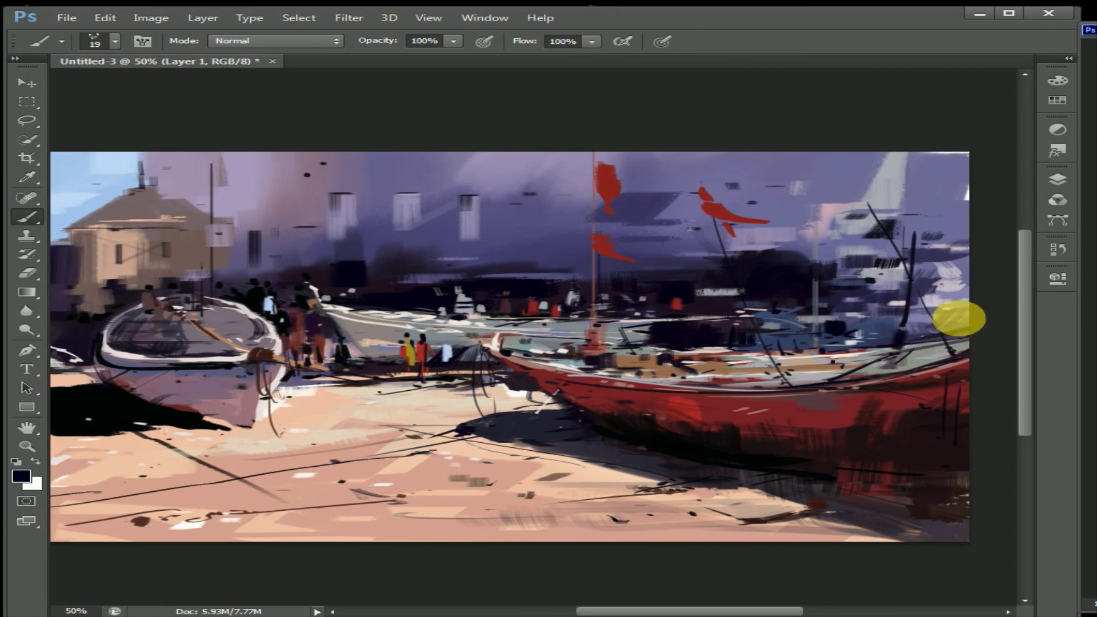
{"action": "left_click", "coordinate": [783, 335]}
{"action": "left_click", "coordinate": [630, 295]}
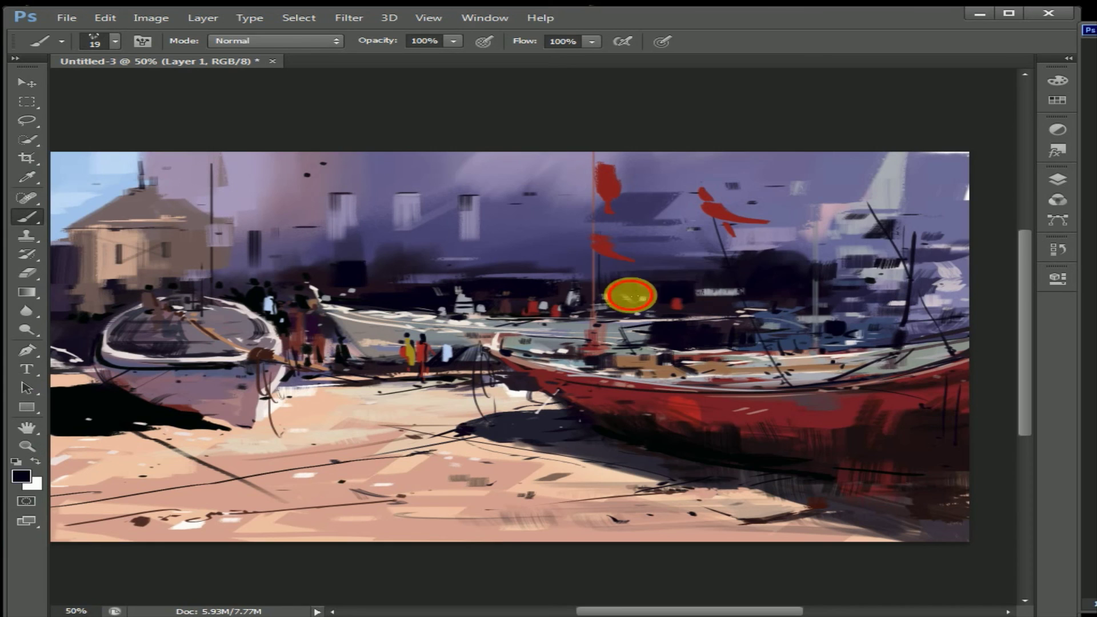
Step: Draw thin pale masts and rigging lines above the red boat with a 7 px textured brush
{"action": "right_click", "coordinate": [761, 235]}
{"action": "left_click", "coordinate": [778, 203], "text": "alt"}
{"action": "right_click", "coordinate": [778, 203]}
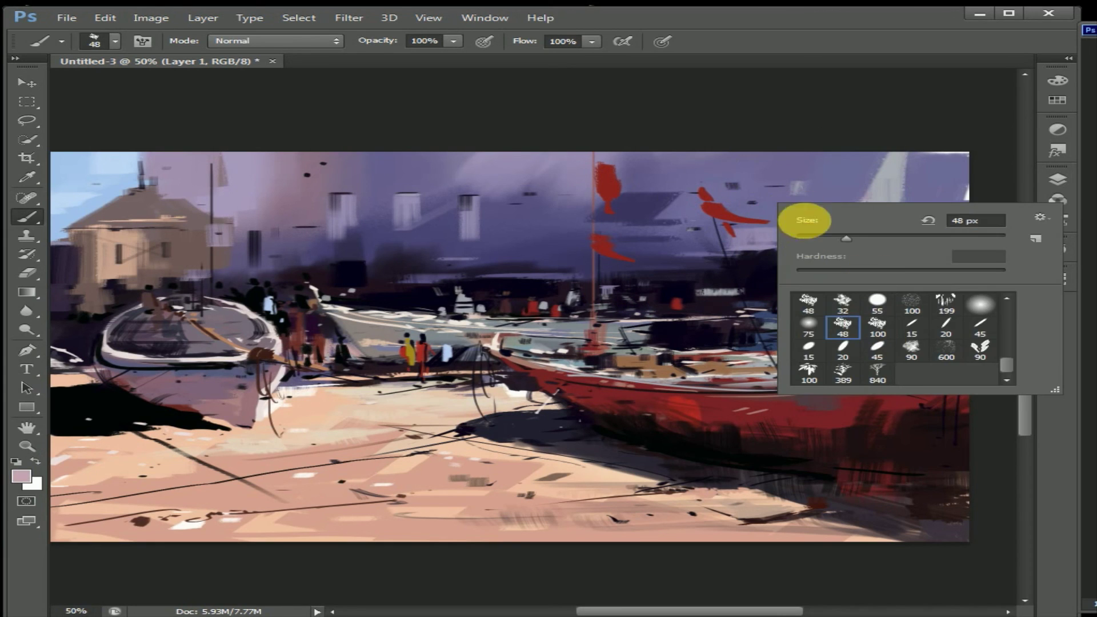
{"action": "mouse_move", "coordinate": [807, 220]}
{"action": "left_mouse_down"}
{"action": "mouse_move", "coordinate": [766, 248]}
{"action": "mouse_move", "coordinate": [788, 362]}
{"action": "mouse_move", "coordinate": [932, 269]}
{"action": "mouse_move", "coordinate": [803, 266]}
{"action": "left_mouse_up"}
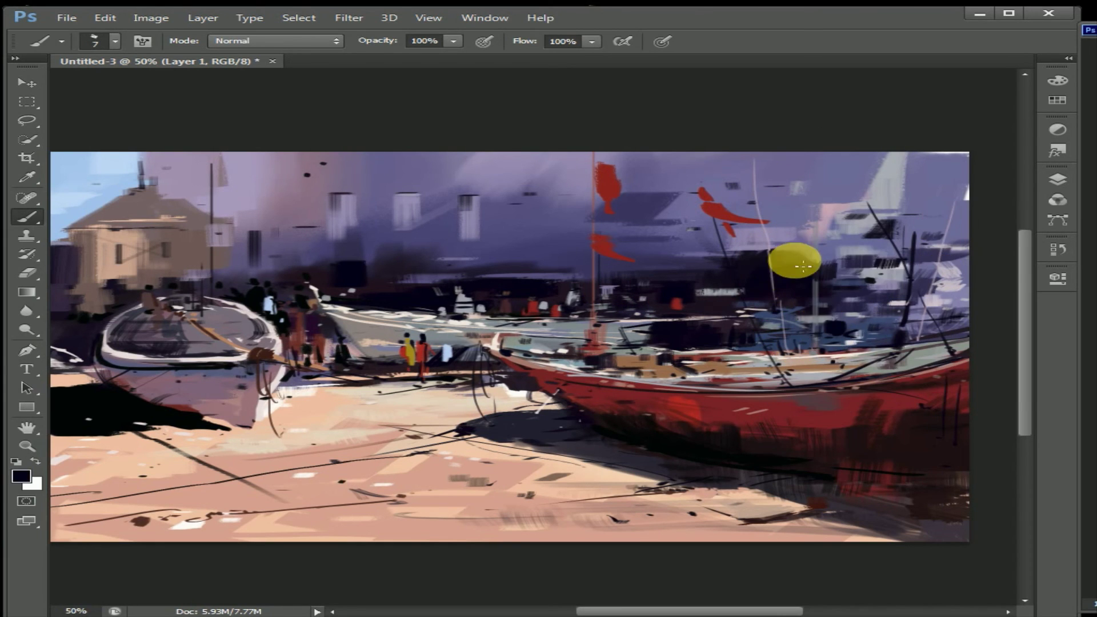
{"action": "left_click", "coordinate": [778, 251], "text": "alt"}
{"action": "right_click", "coordinate": [703, 297]}
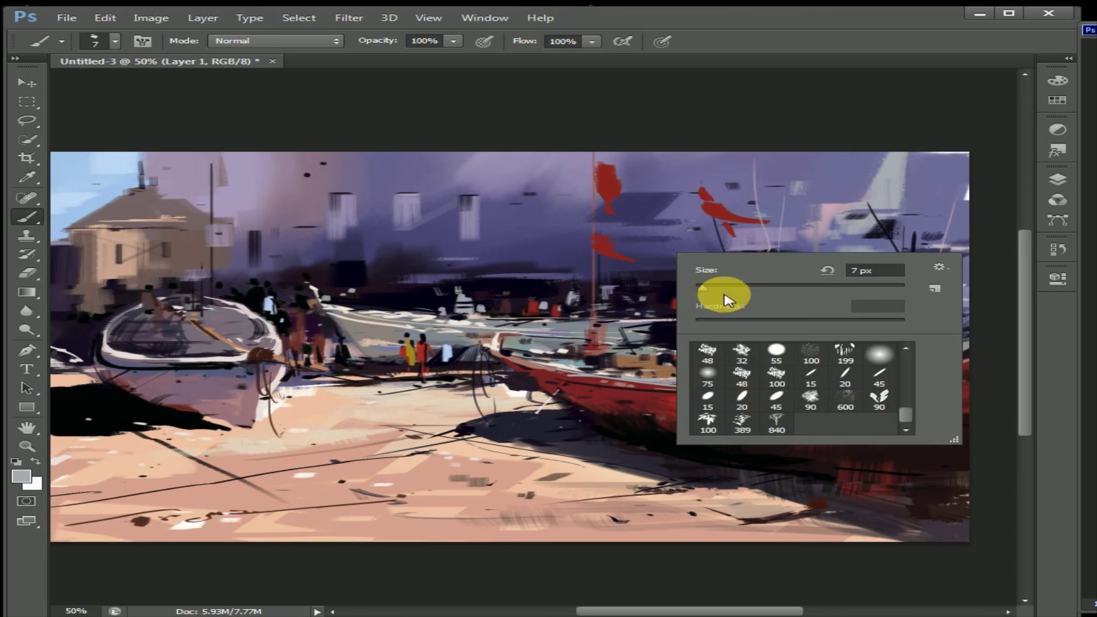
{"action": "left_click", "coordinate": [644, 303]}
Step: Paint thin plank lines and a dark edge along the left boat's hull with a 21 px textured brush, sampling tones from the hull
{"action": "right_click", "coordinate": [629, 306]}
{"action": "left_click_drag", "start_coordinate": [628, 306], "coordinate": [692, 318]}
{"action": "mouse_move", "coordinate": [562, 334]}
{"action": "left_mouse_down"}
{"action": "mouse_move", "coordinate": [453, 313]}
{"action": "mouse_move", "coordinate": [423, 296]}
{"action": "left_mouse_up"}
{"action": "left_click", "coordinate": [318, 303], "text": "alt"}
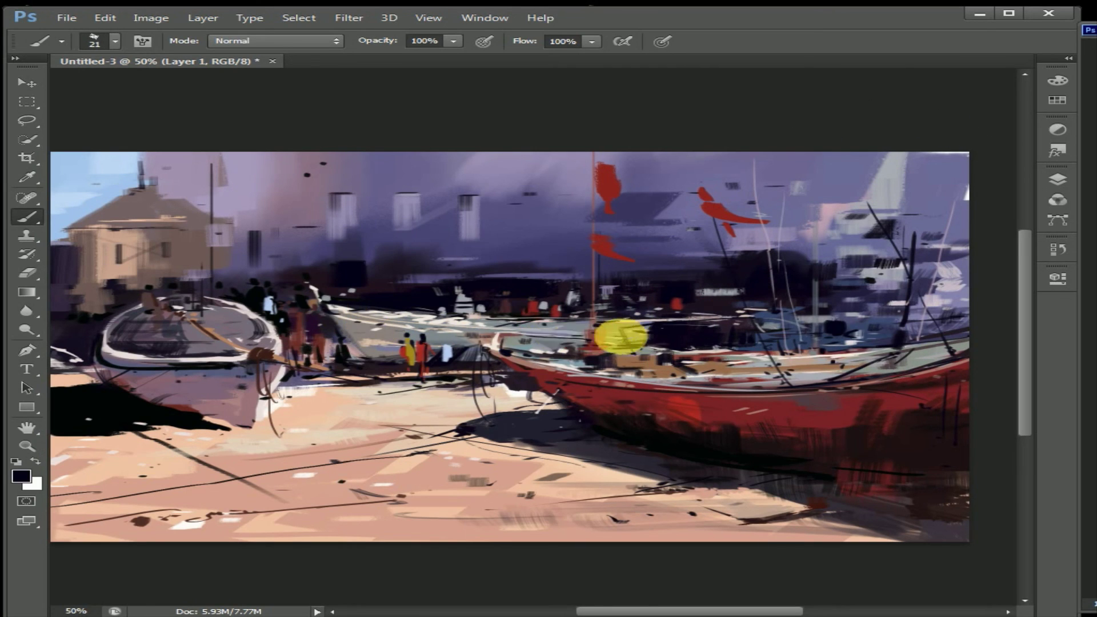
{"action": "left_click", "coordinate": [164, 402], "text": "alt"}
{"action": "left_click", "coordinate": [249, 396], "text": "alt"}
{"action": "left_click", "coordinate": [190, 366], "text": "alt"}
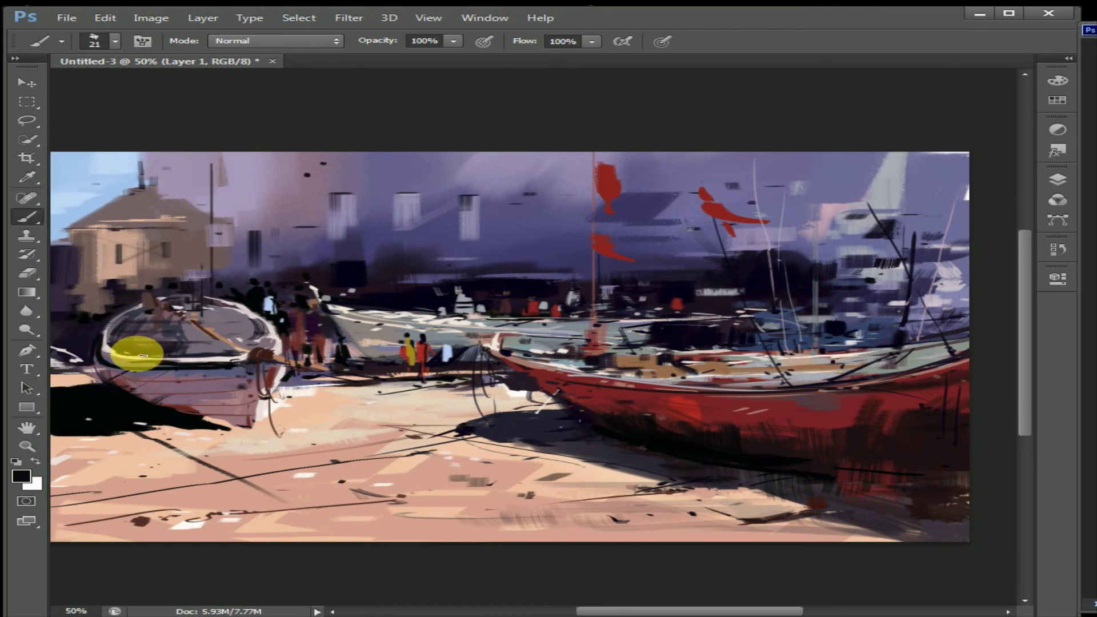
Step: Add a dark mast with red flags above the left boat and thin brownish masts above the middle boat
{"action": "mouse_move", "coordinate": [156, 173]}
{"action": "left_mouse_down"}
{"action": "mouse_move", "coordinate": [165, 284]}
{"action": "mouse_move", "coordinate": [131, 189]}
{"action": "mouse_move", "coordinate": [216, 228]}
{"action": "left_mouse_up"}
{"action": "right_click", "coordinate": [188, 248]}
{"action": "right_click", "coordinate": [439, 260]}
{"action": "left_click_drag", "start_coordinate": [479, 281], "coordinate": [425, 258]}
{"action": "left_click", "coordinate": [403, 310], "text": "alt"}
{"action": "left_click_drag", "start_coordinate": [515, 315], "coordinate": [516, 215]}
{"action": "right_click", "coordinate": [524, 266]}
{"action": "left_click_drag", "start_coordinate": [549, 296], "coordinate": [557, 296]}
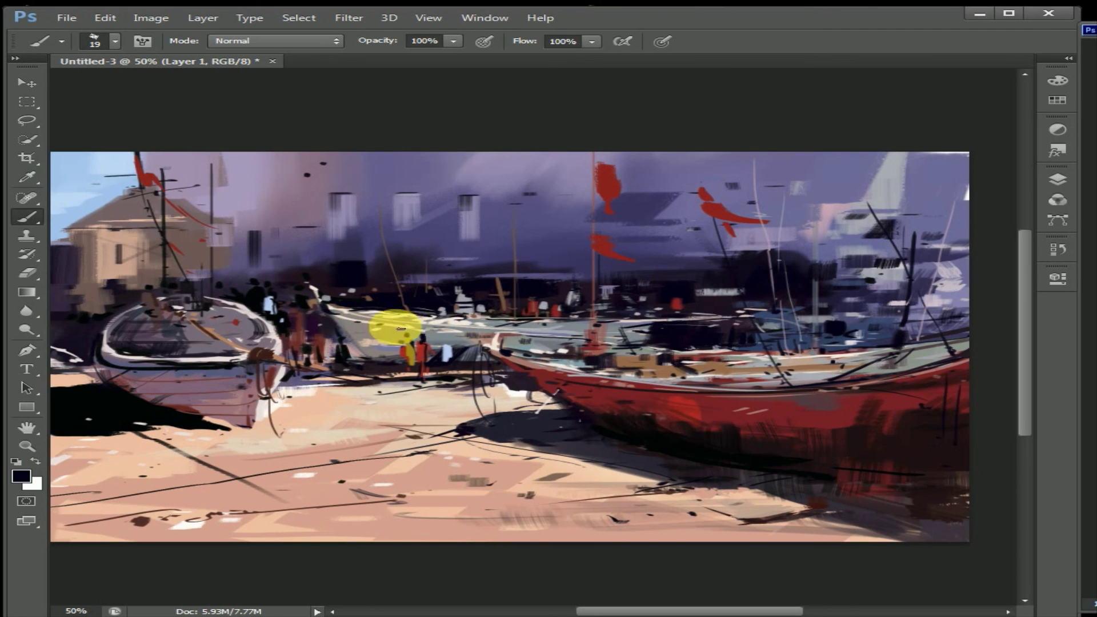
Step: Paint a tall dark mast on the red boat and a small white post near its bow with a 19 px textured brush
{"action": "left_click", "coordinate": [945, 276], "text": "alt"}
{"action": "left_click", "coordinate": [606, 342], "text": "alt"}
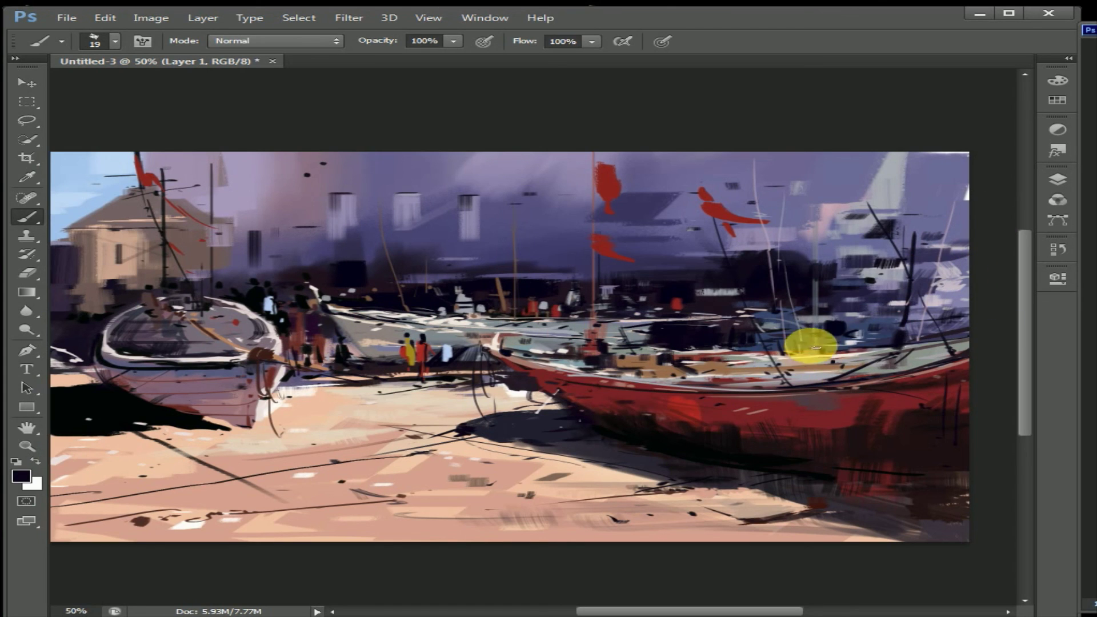
{"action": "left_click_drag", "start_coordinate": [824, 146], "coordinate": [825, 197]}
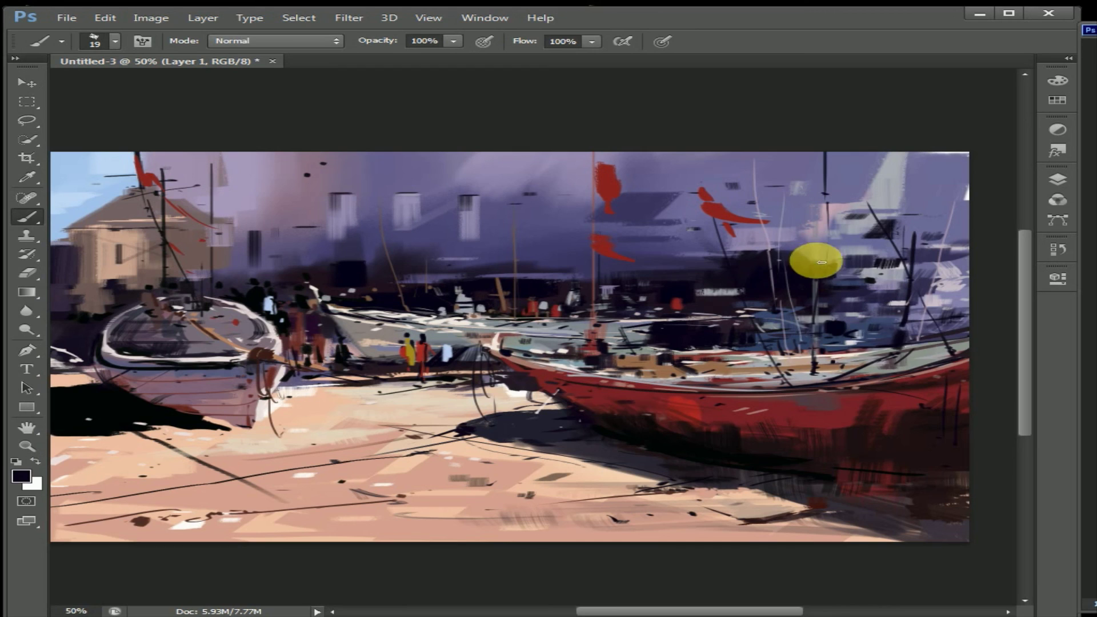
{"action": "left_click", "coordinate": [950, 296], "text": "alt"}
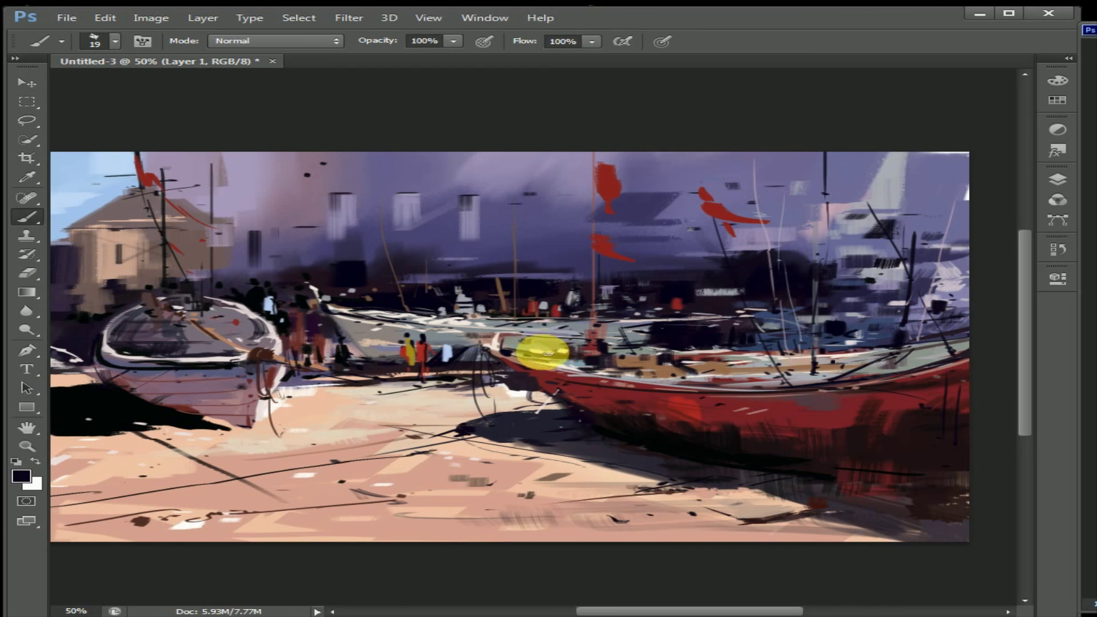
Step: Darken the underside of the red hull in black with an 87 px textured brush and add small muted purple dabs on the shaded sand
{"action": "left_click", "coordinate": [914, 489], "text": "alt"}
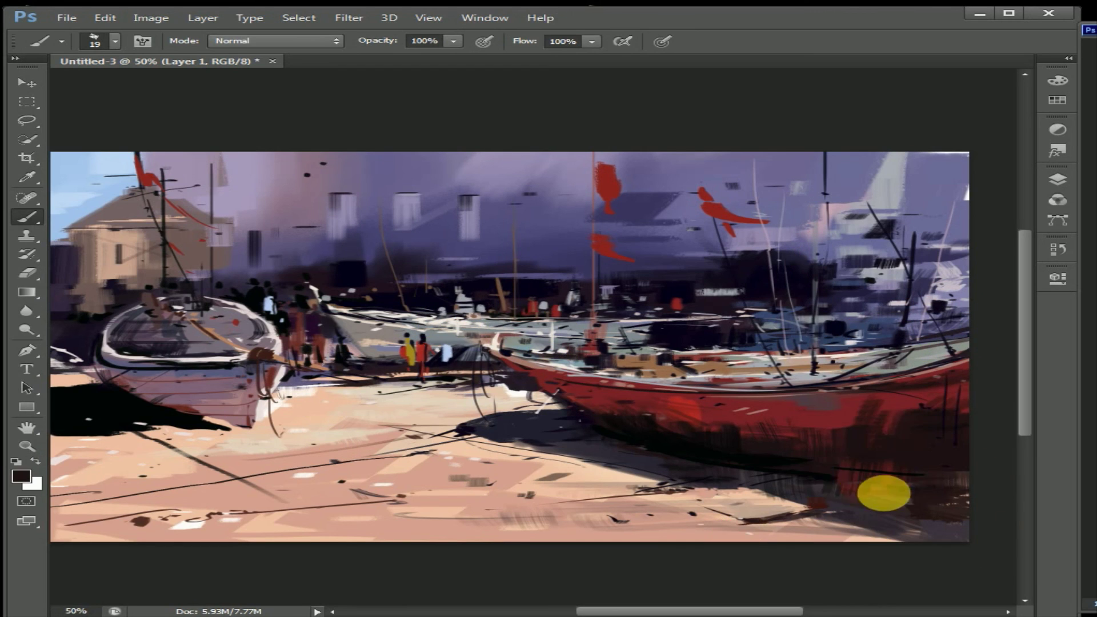
{"action": "key", "text": "bracketright"}
{"action": "key", "text": "bracketright"}
{"action": "key", "text": "bracketright"}
{"action": "key", "text": "bracketright"}
{"action": "key", "text": "bracketright"}
{"action": "key", "text": "bracketright"}
{"action": "key", "text": "bracketright"}
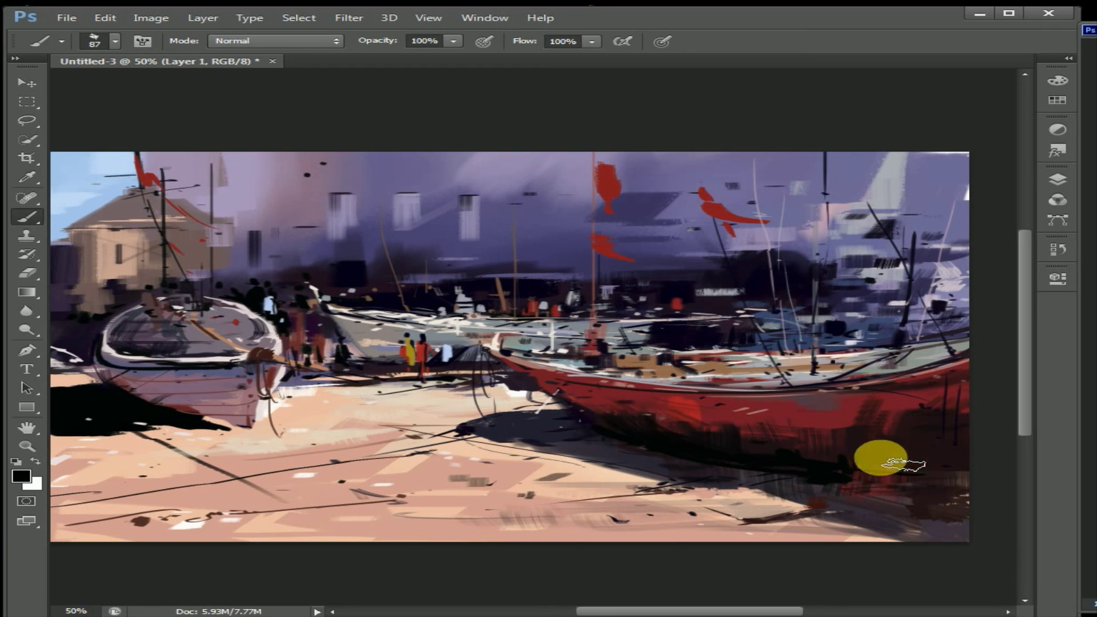
{"action": "left_click", "coordinate": [954, 256], "text": "alt"}
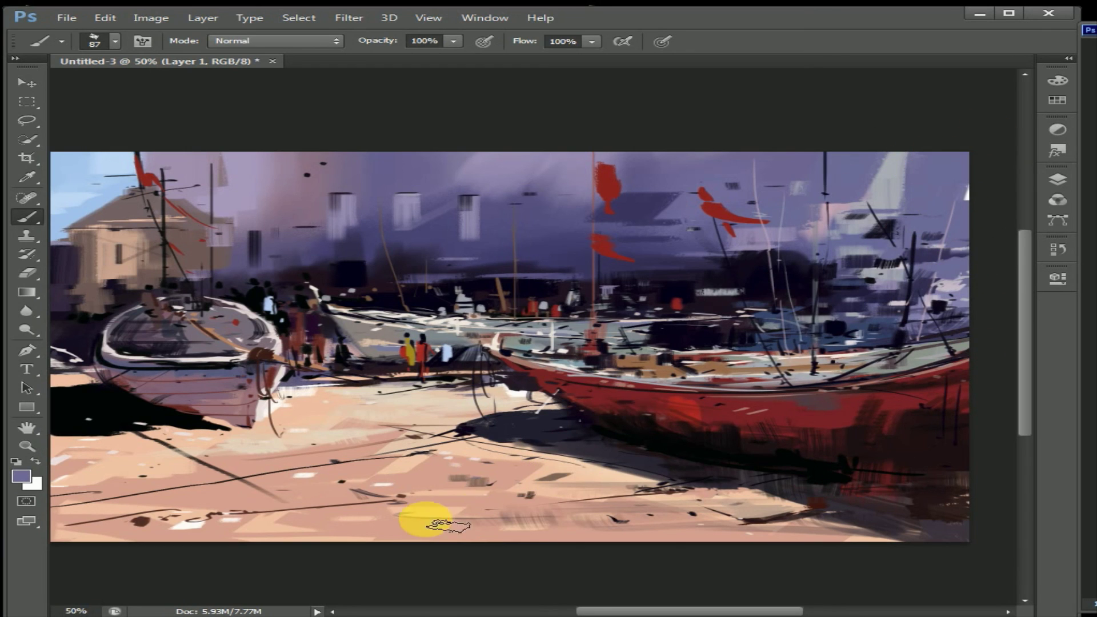
Step: Save the painting under the file name "pailting 1"
{"action": "left_click", "coordinate": [66, 18]}
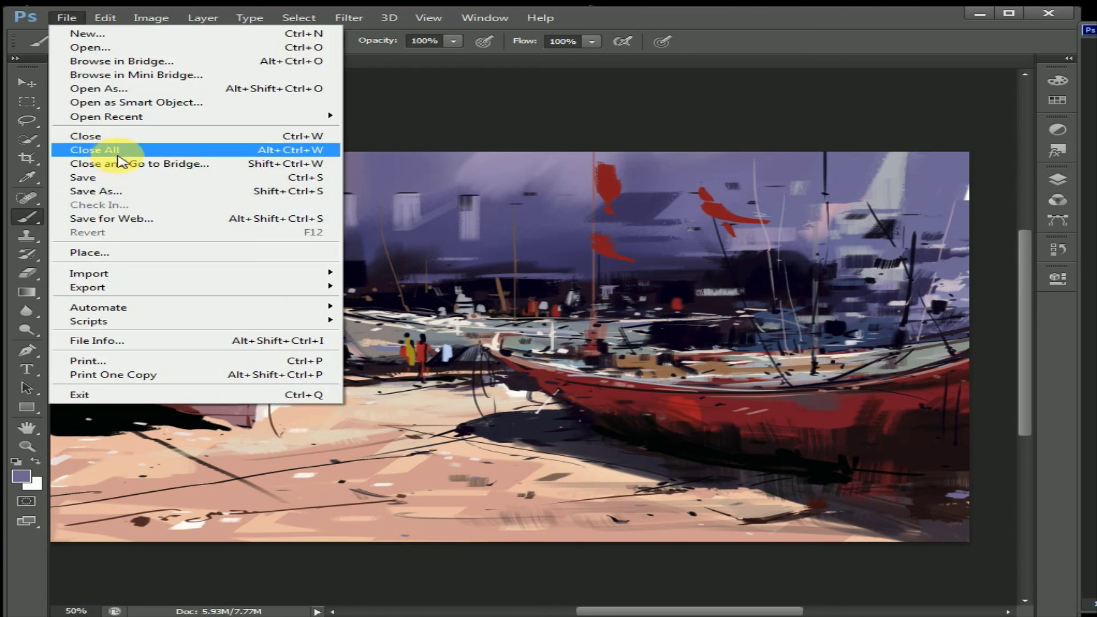
{"action": "left_click", "coordinate": [97, 192]}
{"action": "left_click", "coordinate": [961, 362]}
{"action": "left_click", "coordinate": [760, 460]}
{"action": "triple_click", "coordinate": [823, 343]}
{"action": "type", "text": "pailting 1"}
{"action": "left_click", "coordinate": [1046, 343]}
{"action": "left_click", "coordinate": [690, 314]}
{"action": "left_click", "coordinate": [727, 333]}
{"action": "left_click", "coordinate": [723, 343]}
{"action": "left_click_drag", "start_coordinate": [768, 225], "coordinate": [822, 225]}
{"action": "left_click", "coordinate": [896, 164]}
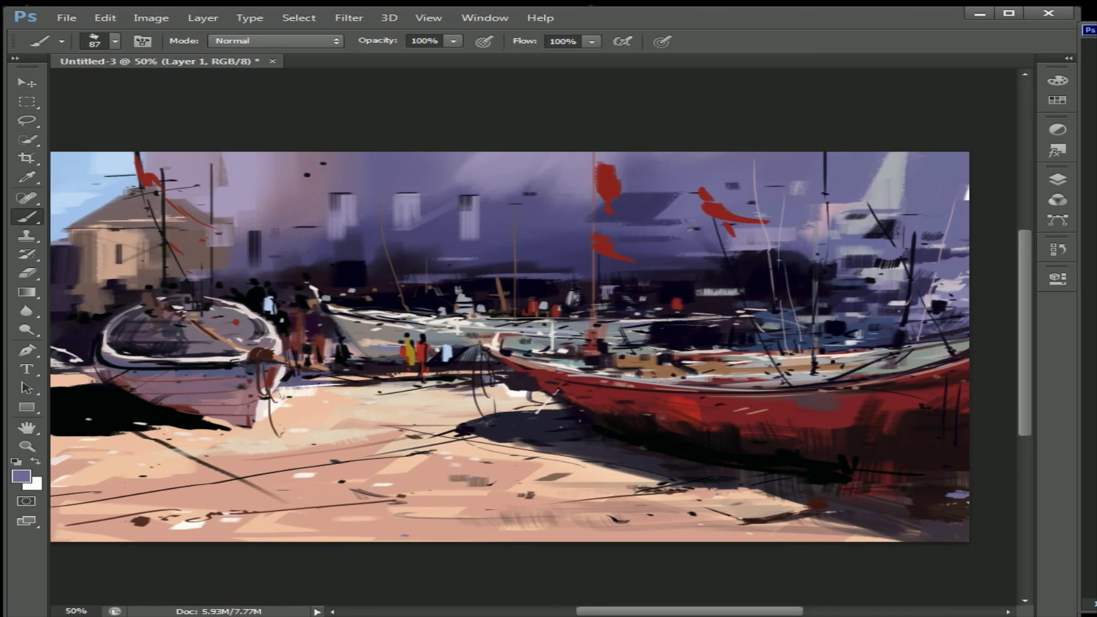